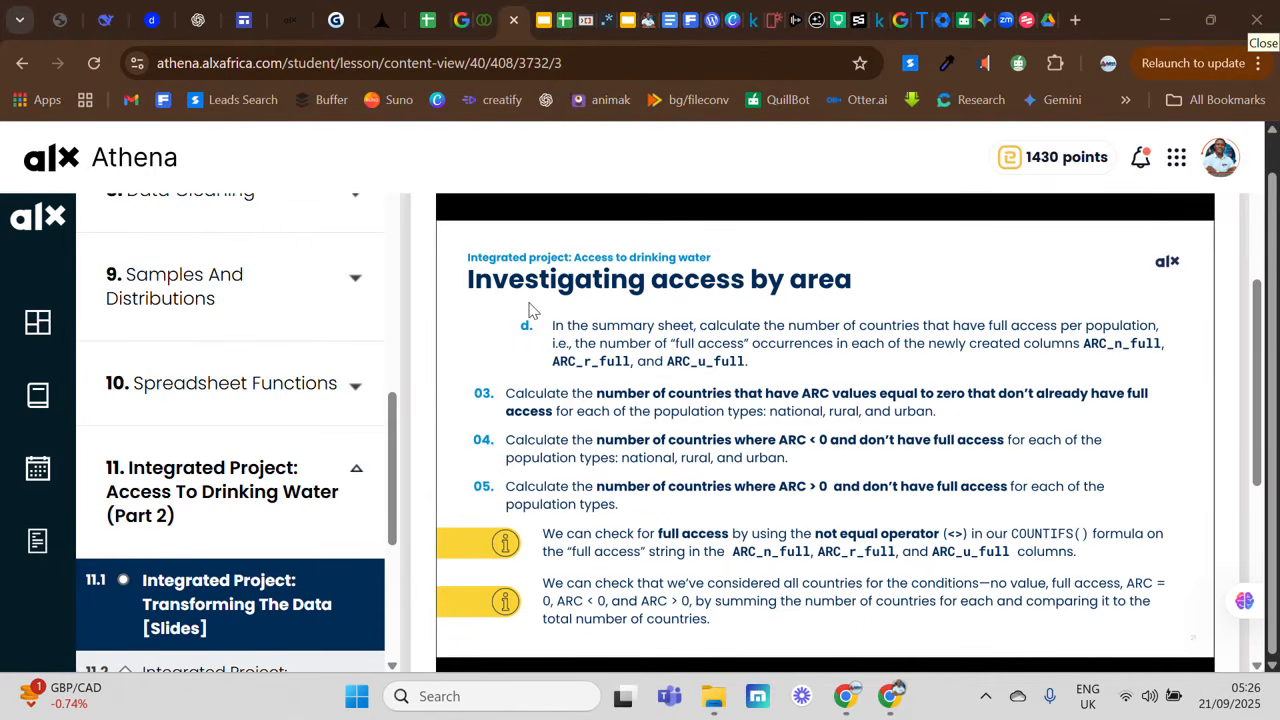
Step: Switch to the Integrated Project spreadsheet in Google Sheets and examine the COUNTIF formula in B11 for ARC_n_full
left_click(430, 28)
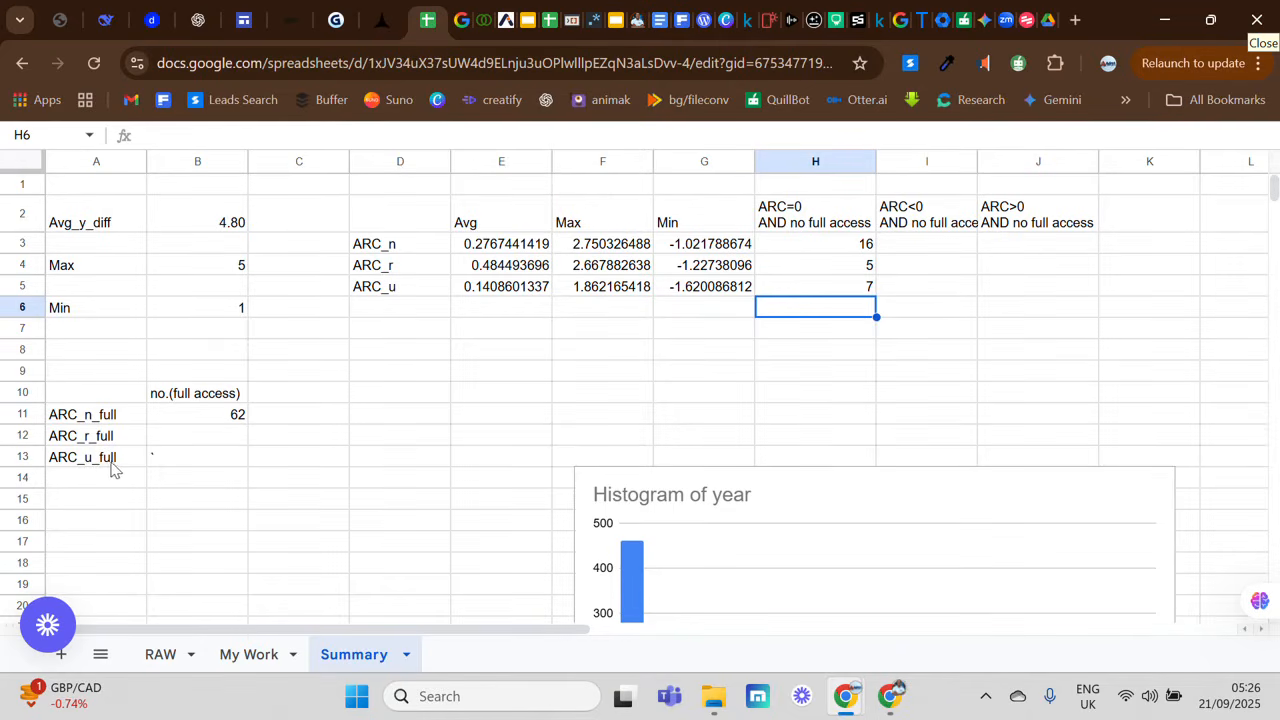
left_click(210, 423)
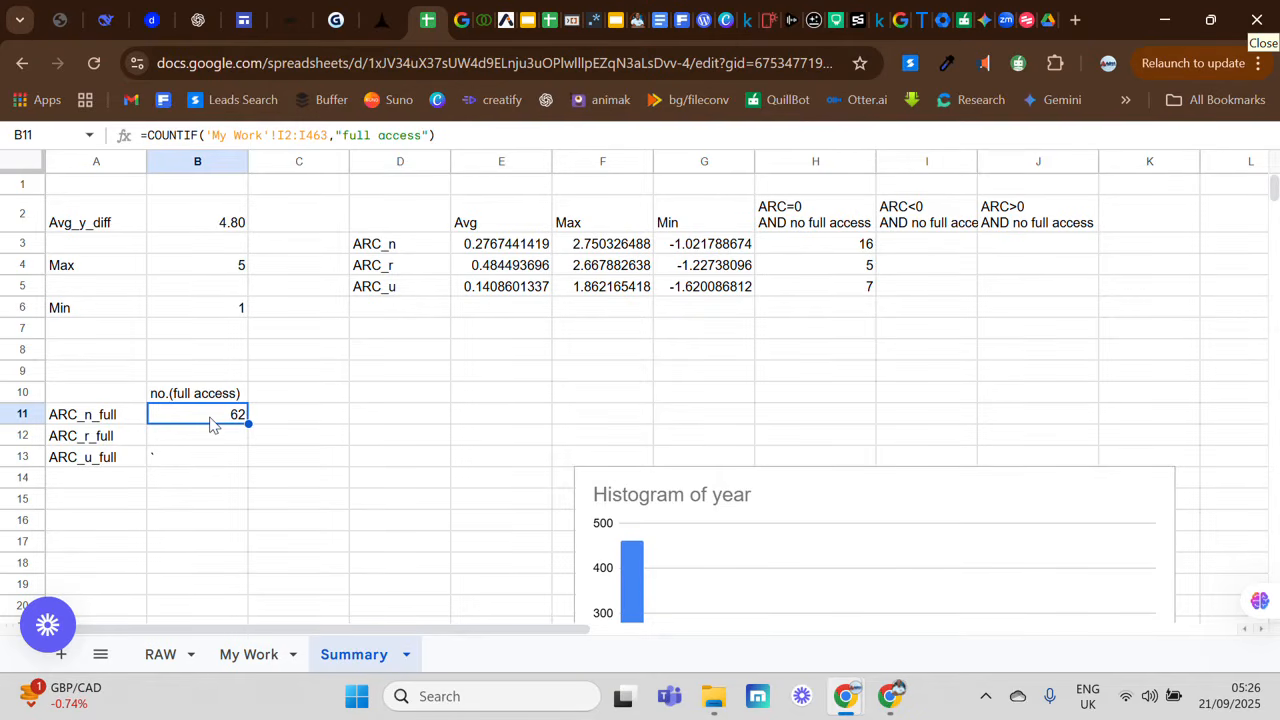
double_click(211, 414)
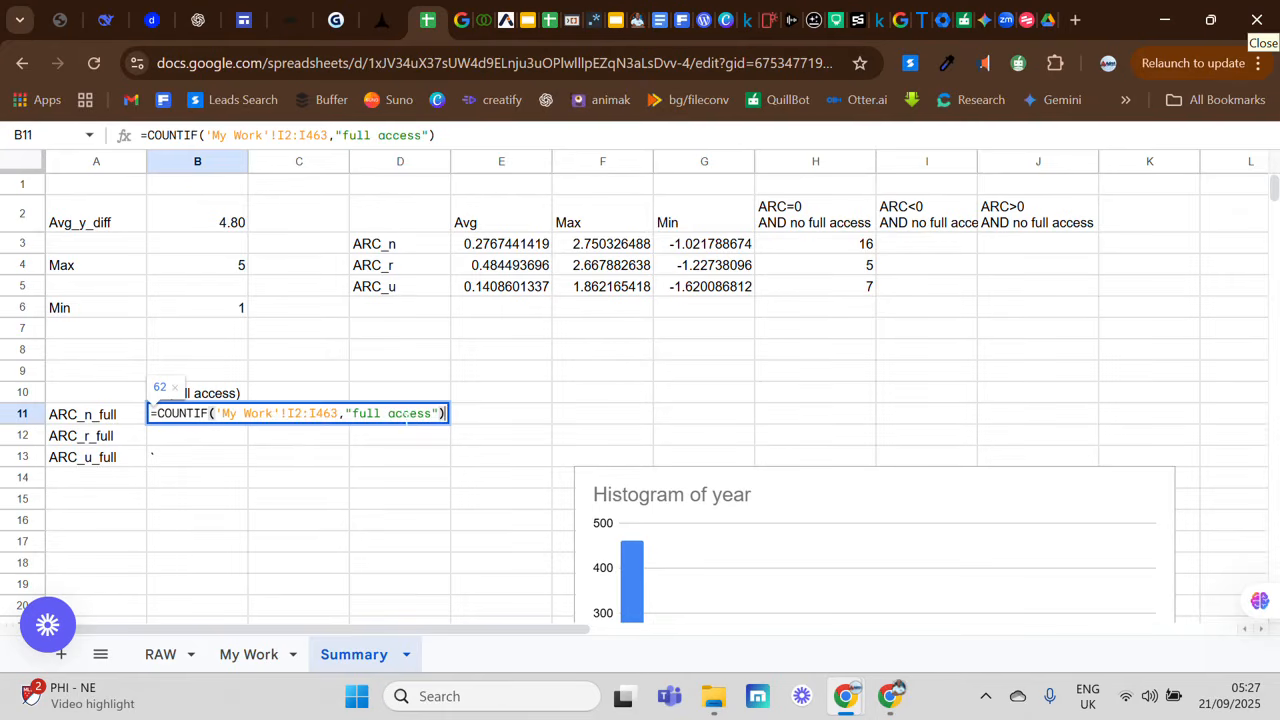
key("Left")
key("Return")
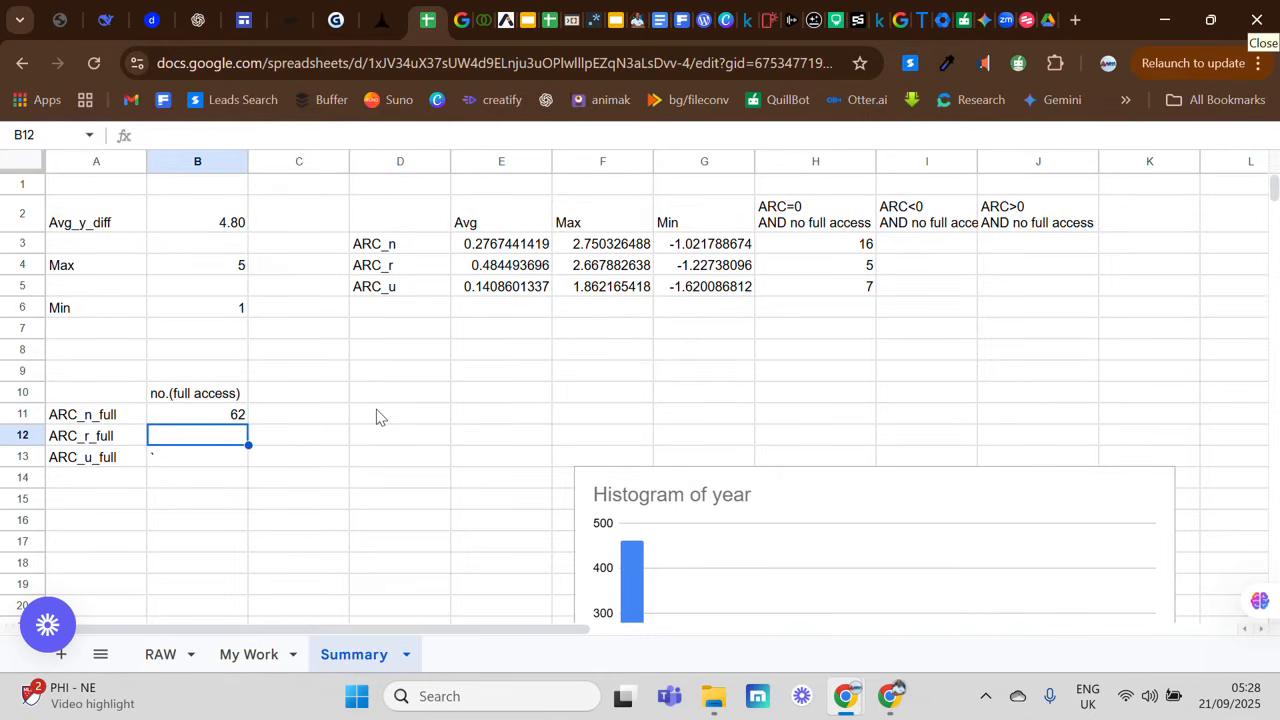
Step: Copy the full text of the COUNTIF formula in B11, the full-access count for ARC_n_full
left_click(190, 418)
triple_click(190, 418)
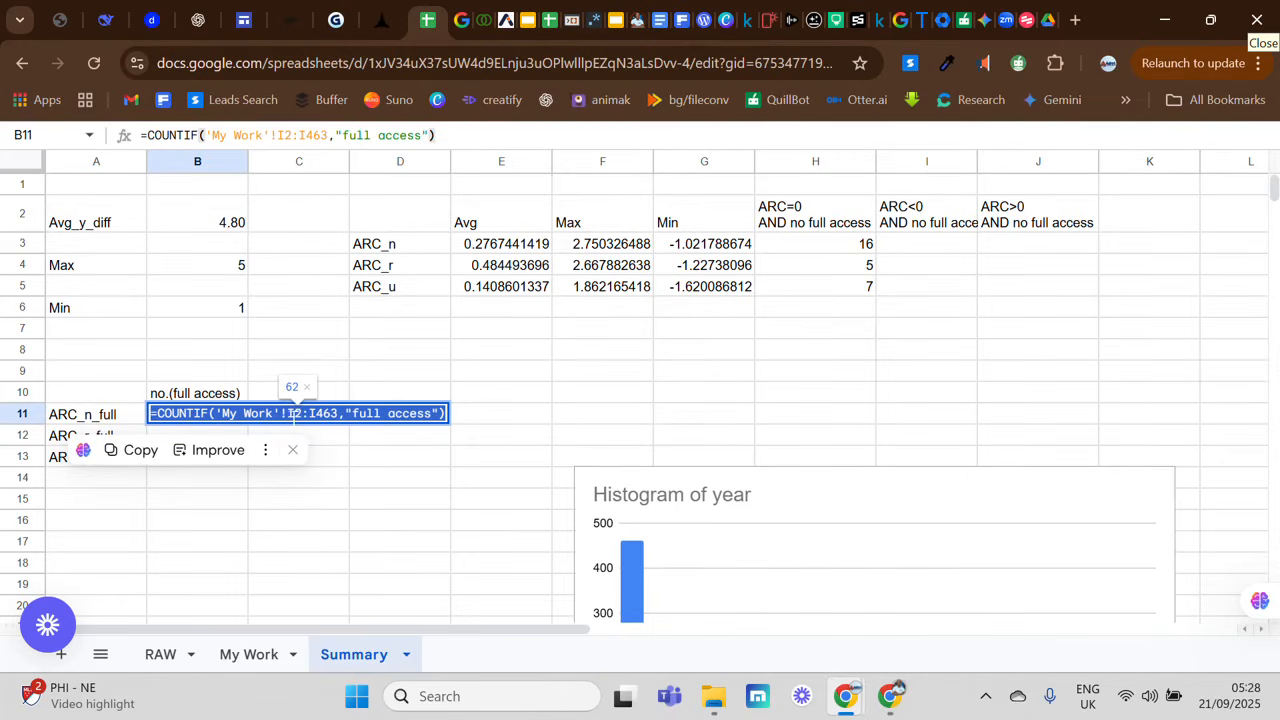
left_click(363, 458)
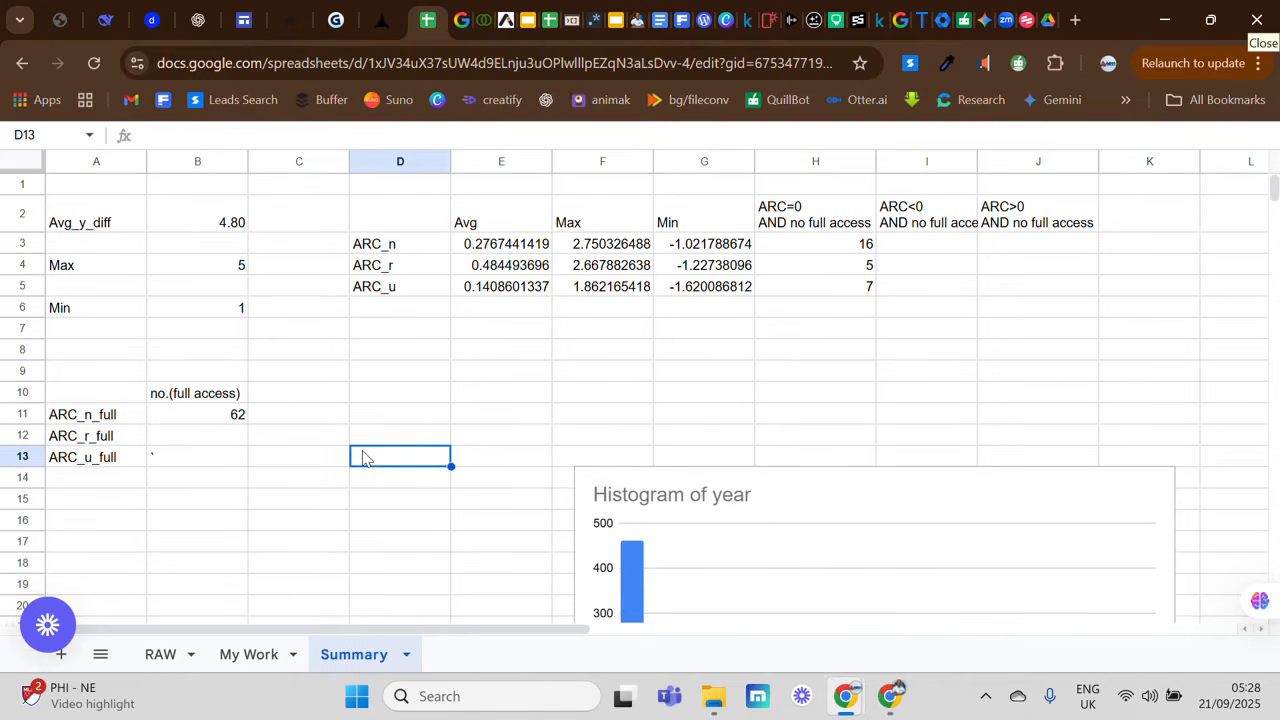
left_click(243, 418)
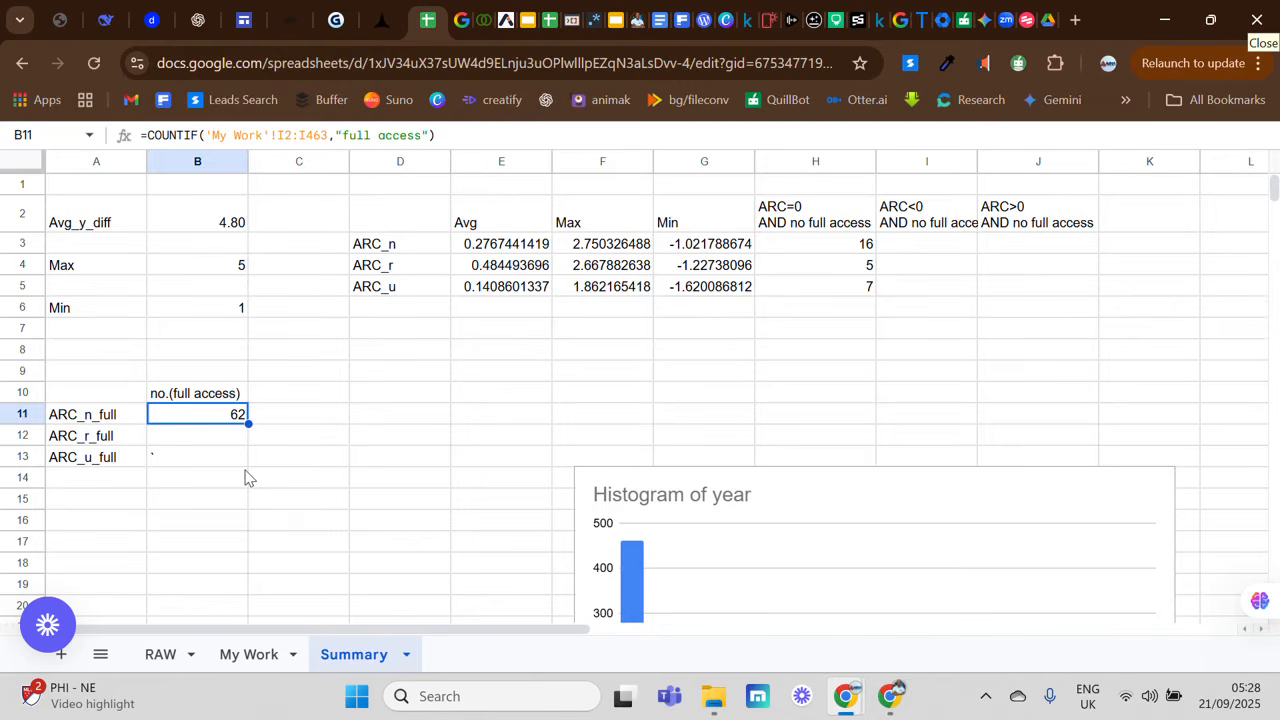
left_click(222, 437)
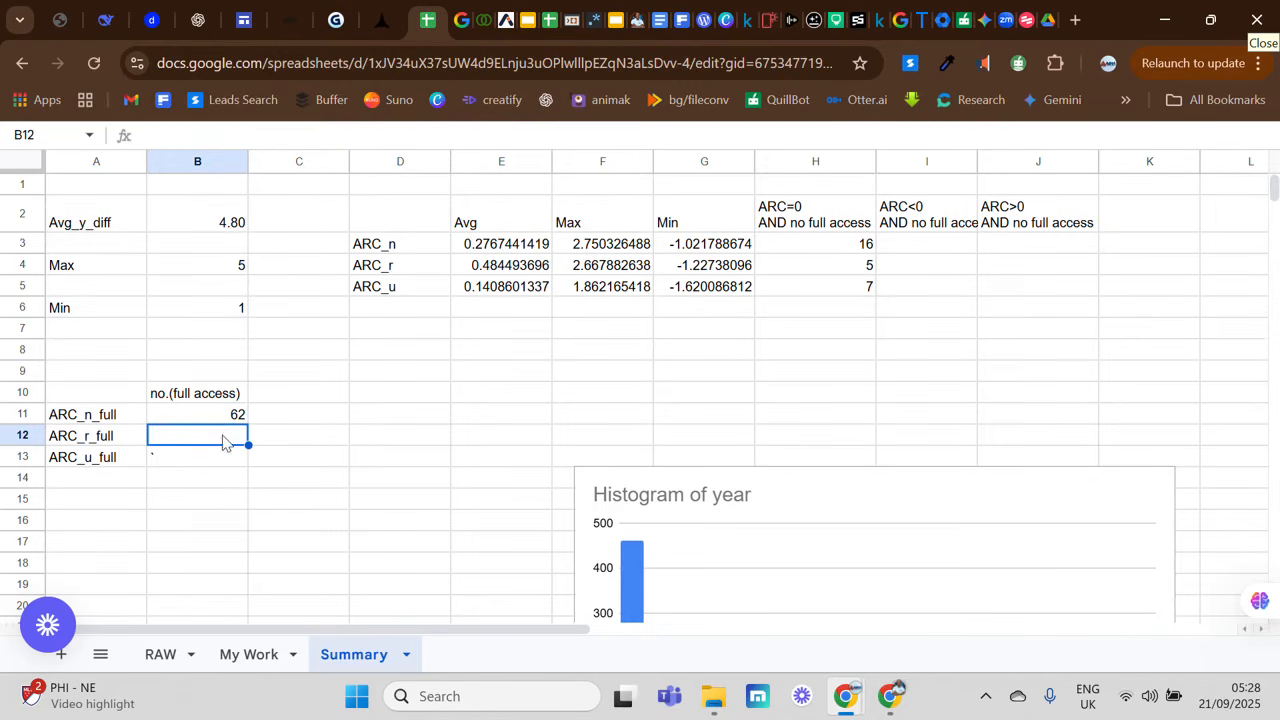
left_click(230, 417)
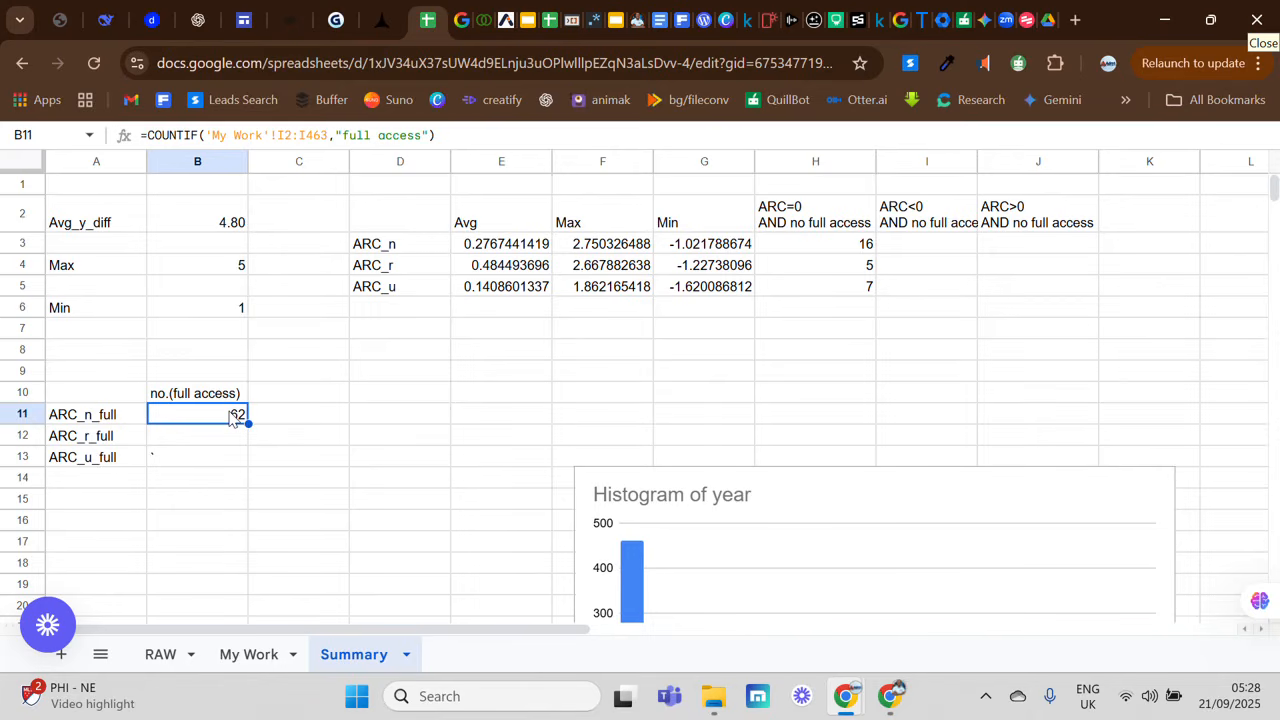
double_click(230, 417)
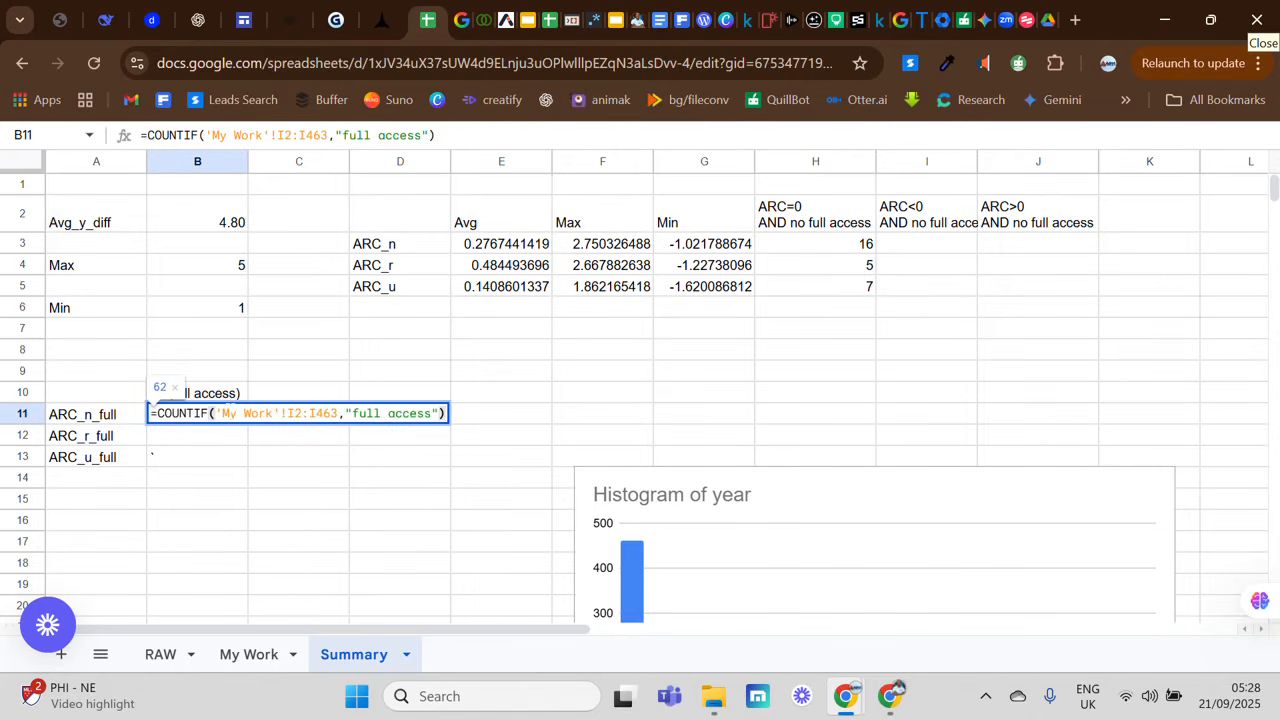
key("ctrl+a")
key("ctrl+c")
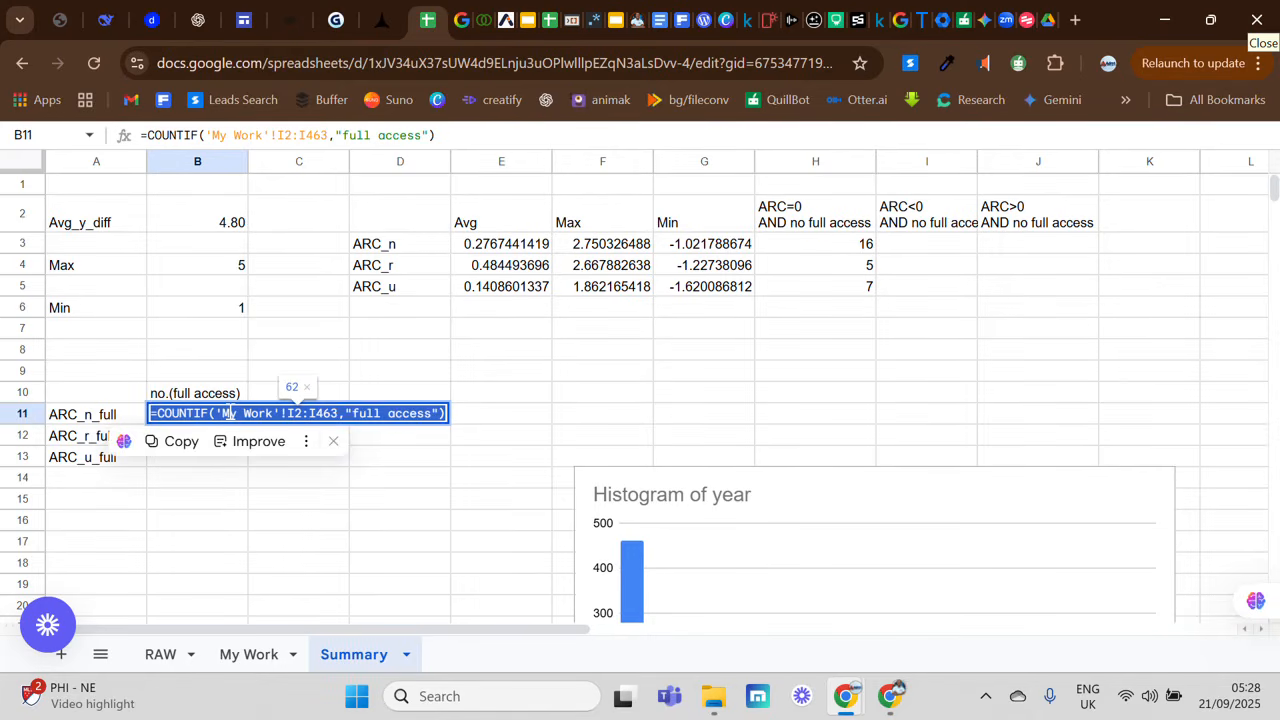
left_click(326, 479)
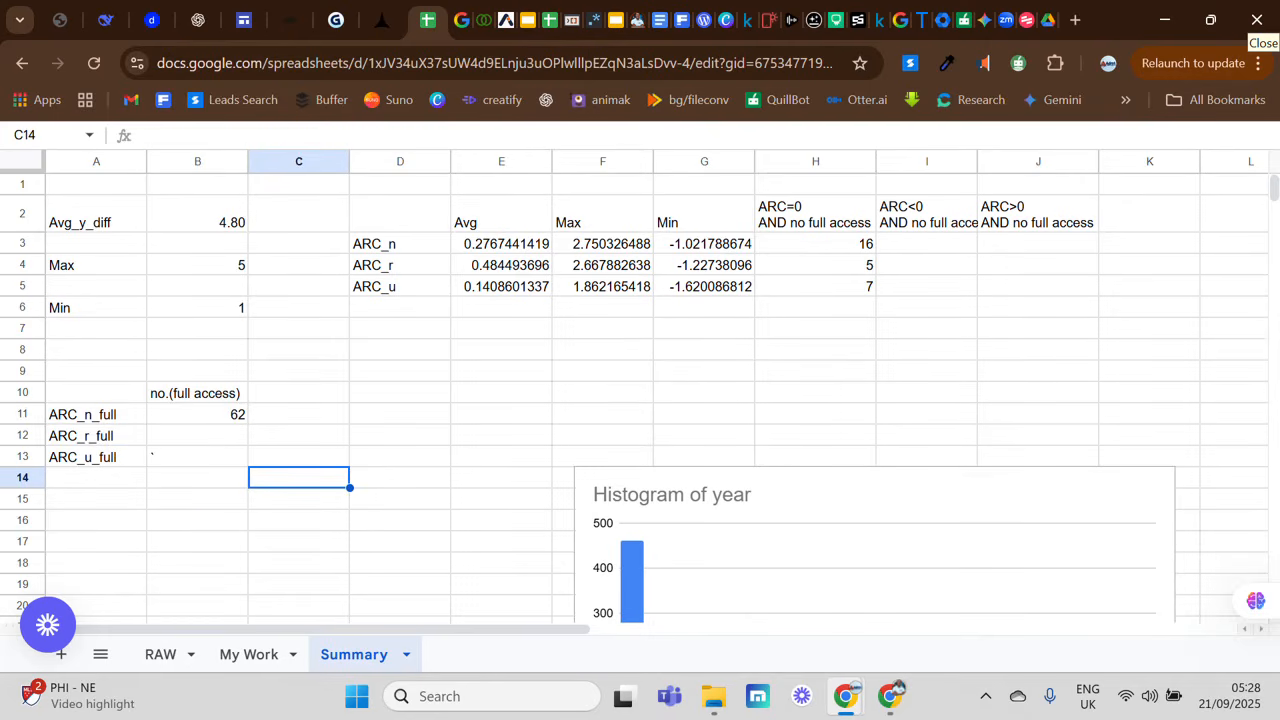
Step: Reuse the copied formula in B12 for ARC_r_full with its range changed to column J: =COUNTIF('My Work'!J2:J463,"full access")
double_click(217, 434)
key("ctrl+v")
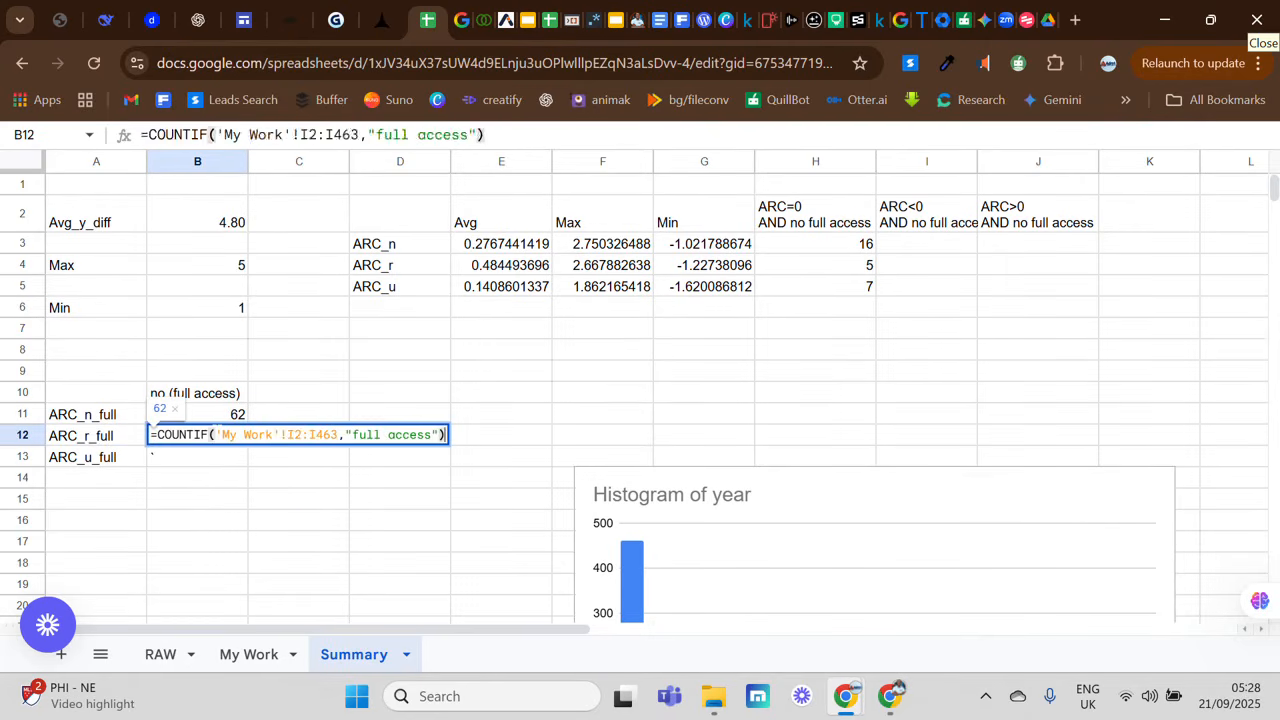
left_click(294, 436)
key("BackSpace")
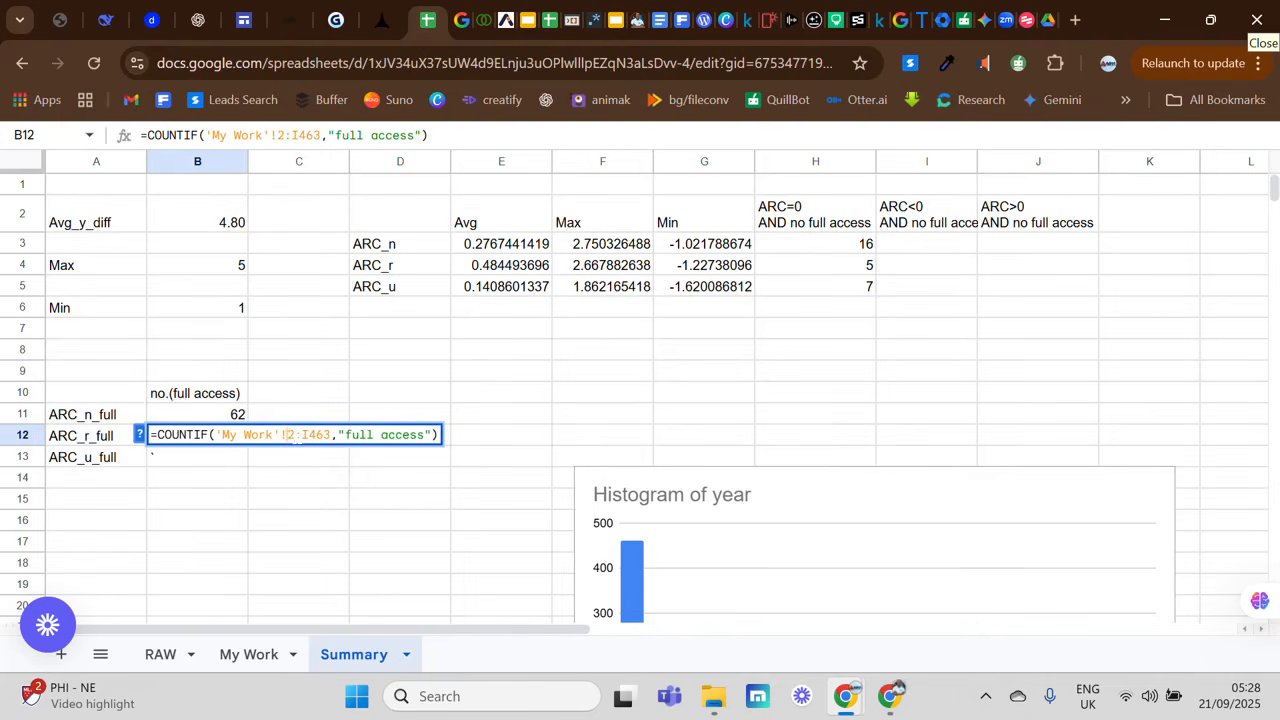
type("J")
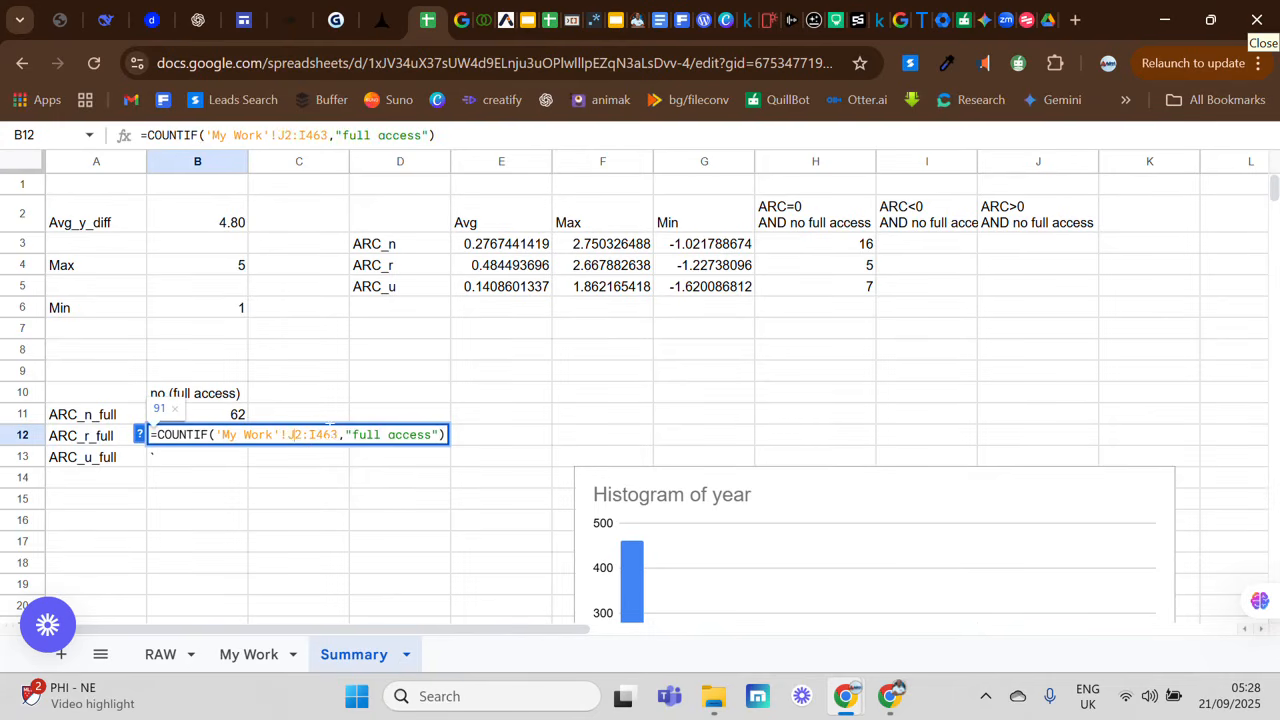
left_click(320, 434)
key("BackSpace")
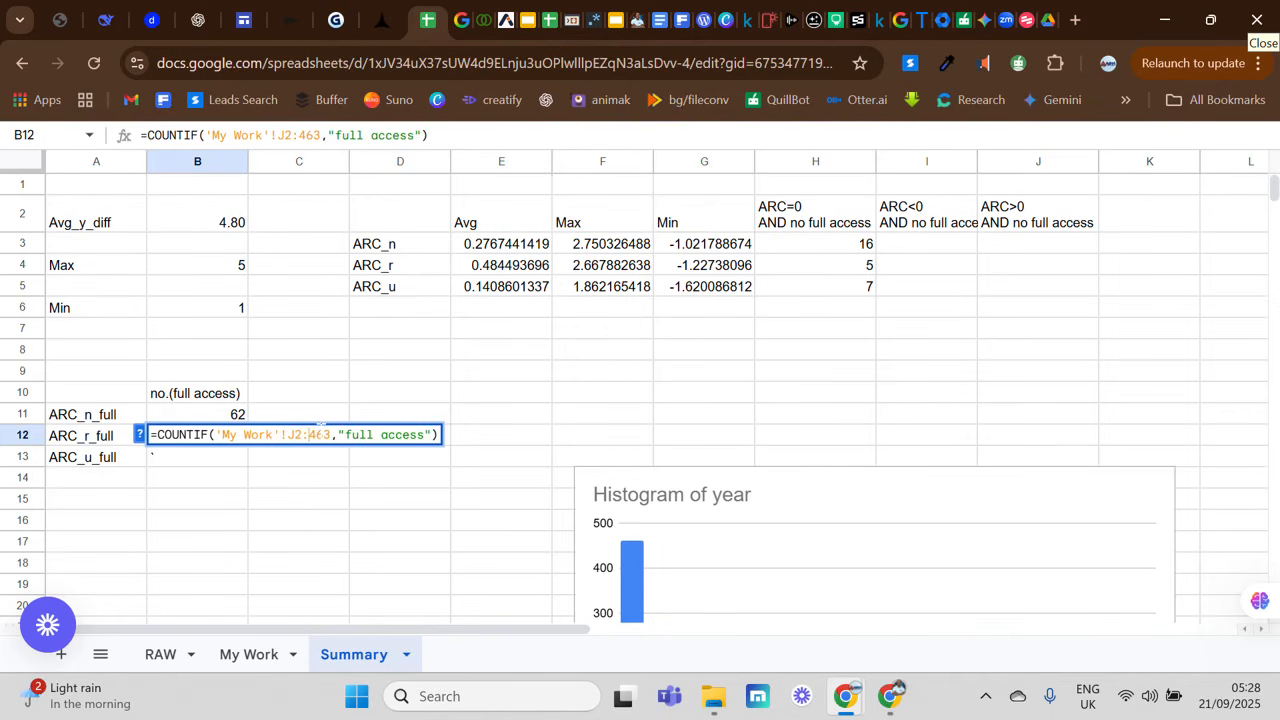
type("J")
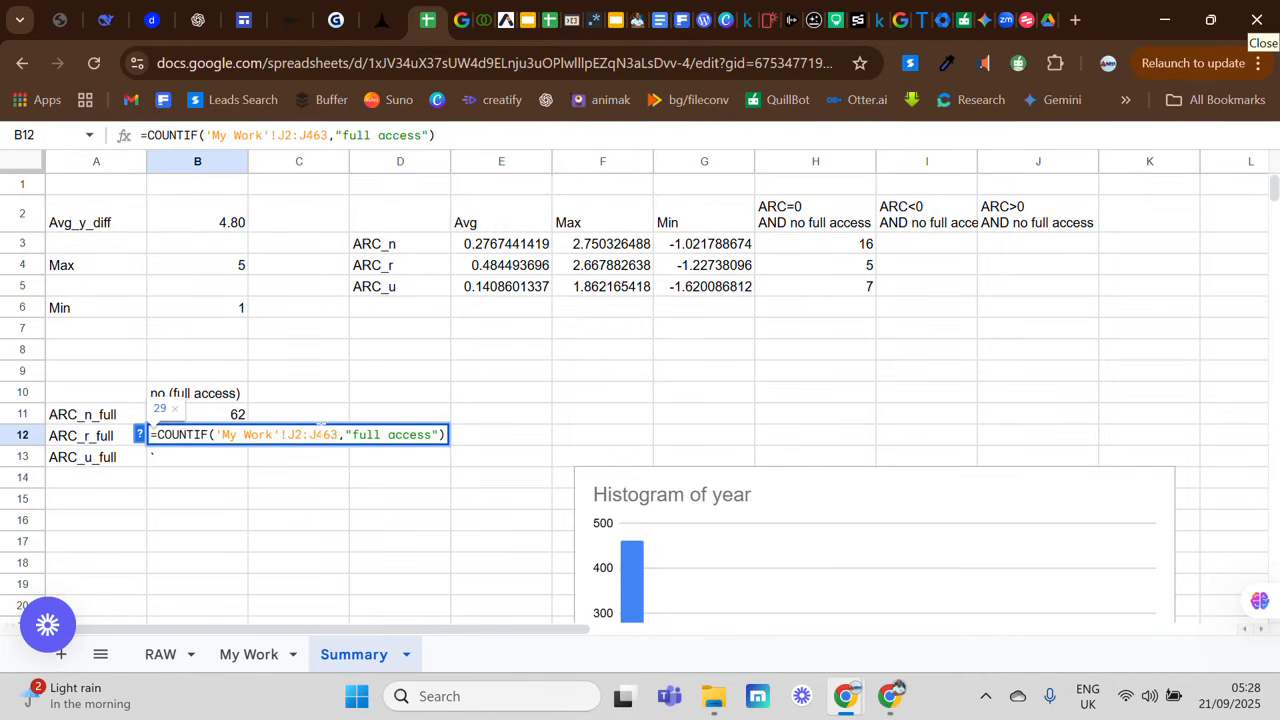
key("Return")
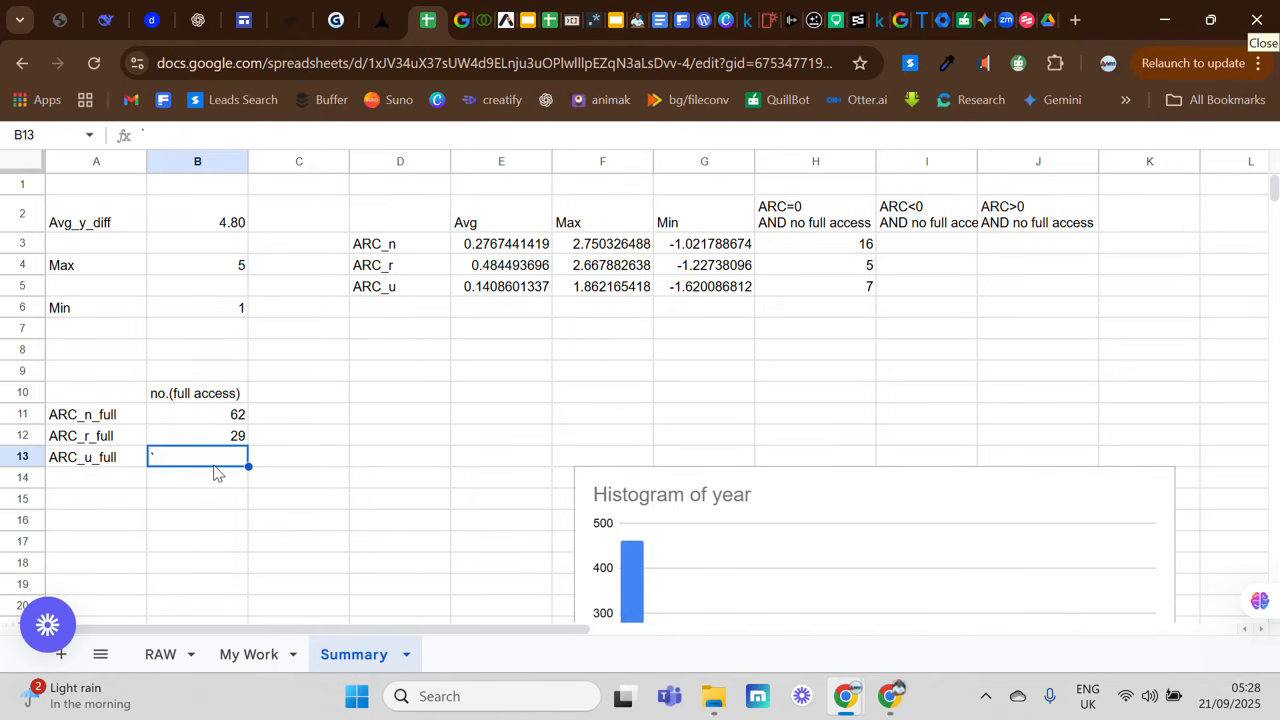
key("ctrl+v")
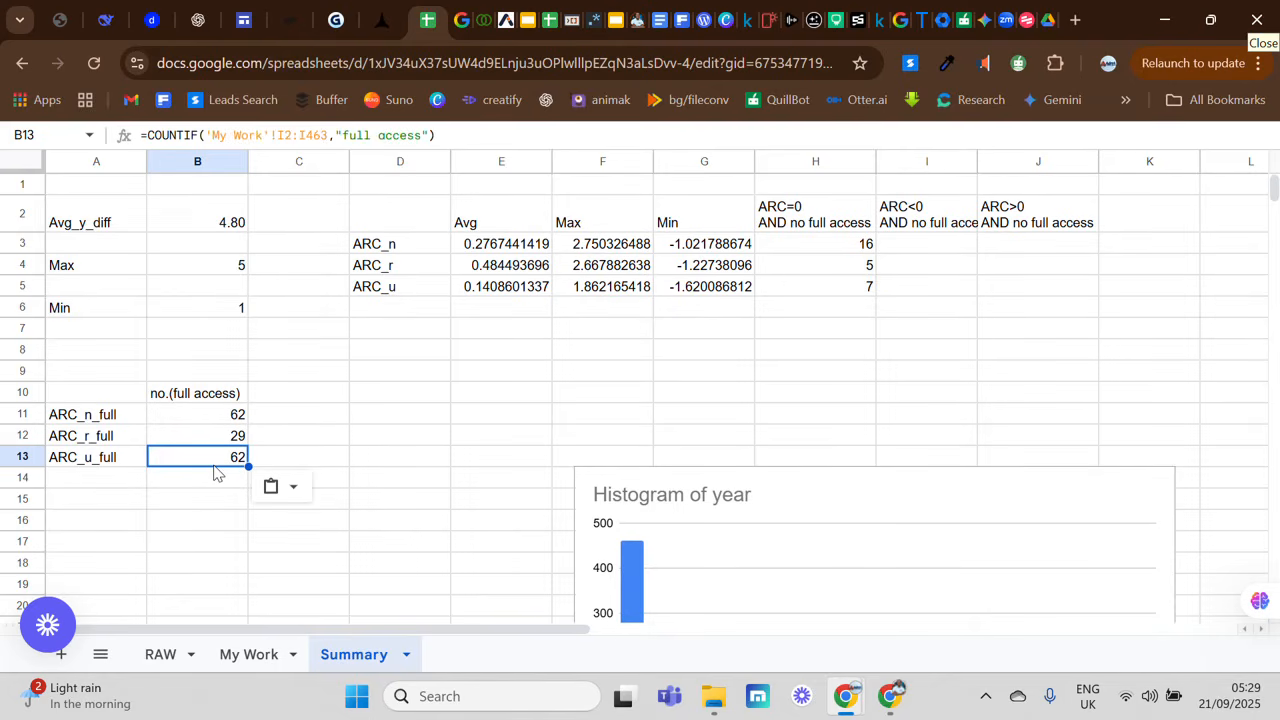
double_click(214, 466)
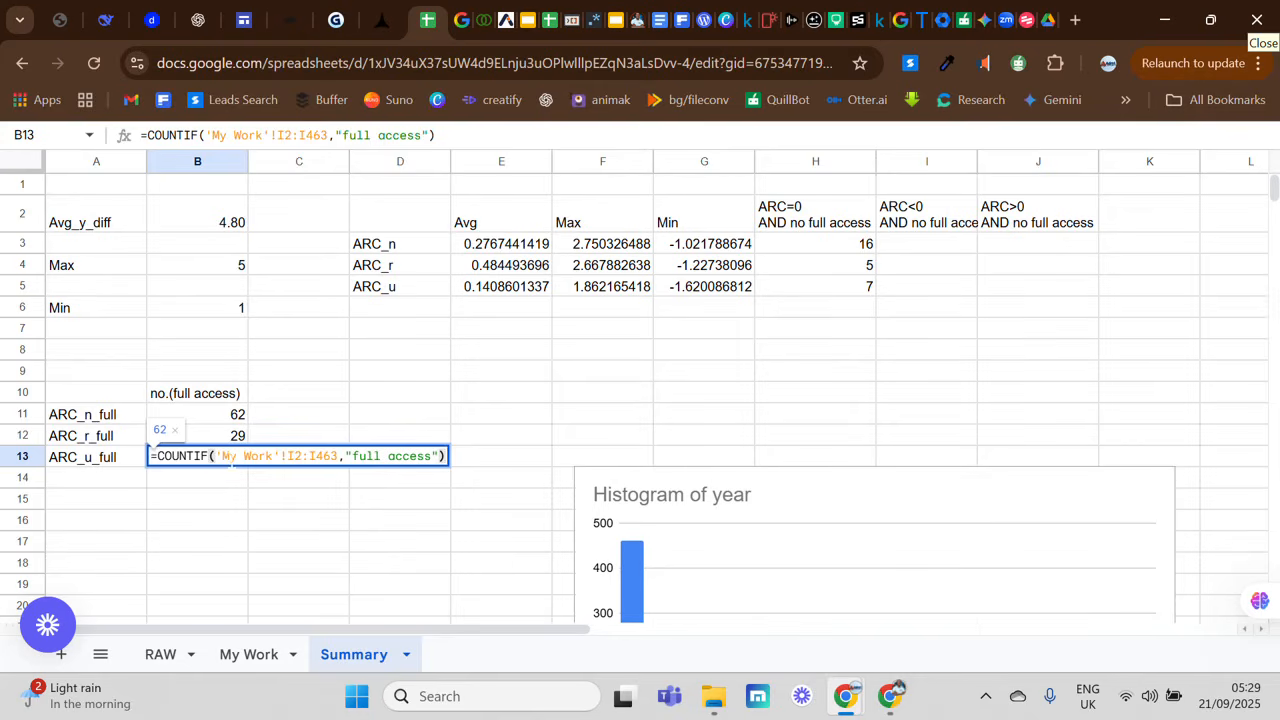
left_click(250, 478)
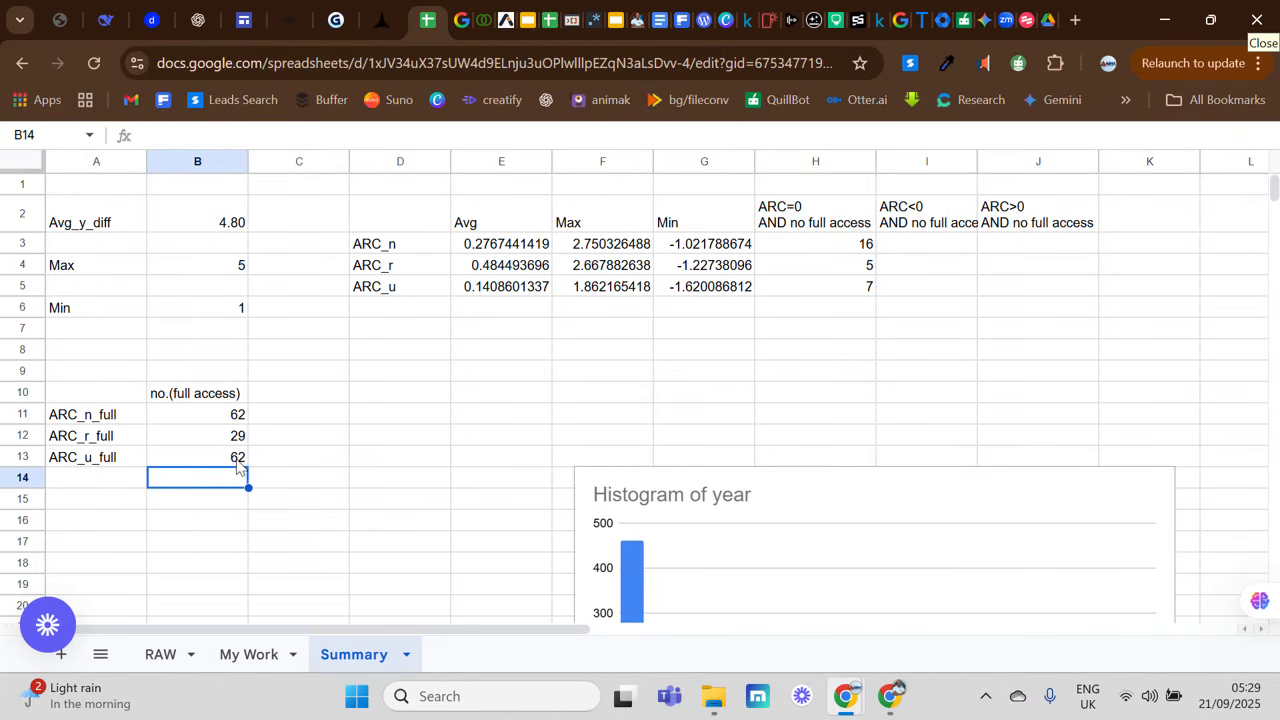
left_click(240, 462)
key("BackSpace")
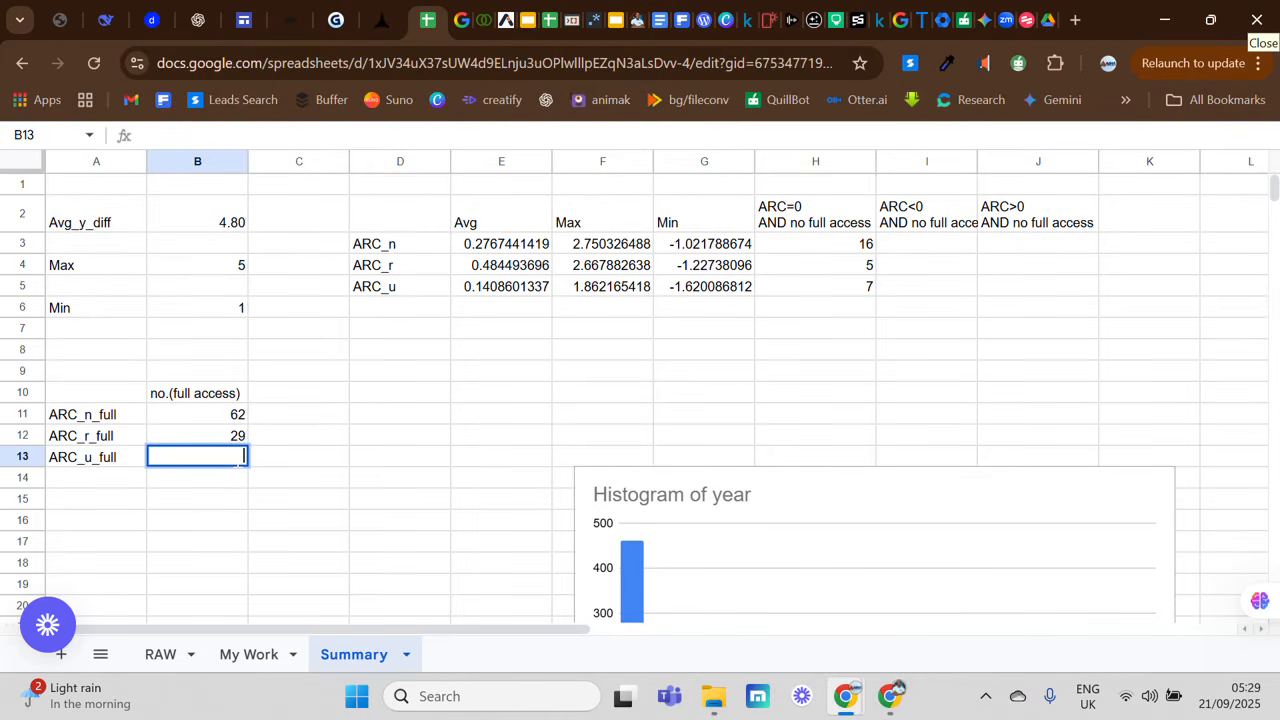
key("ctrl+v")
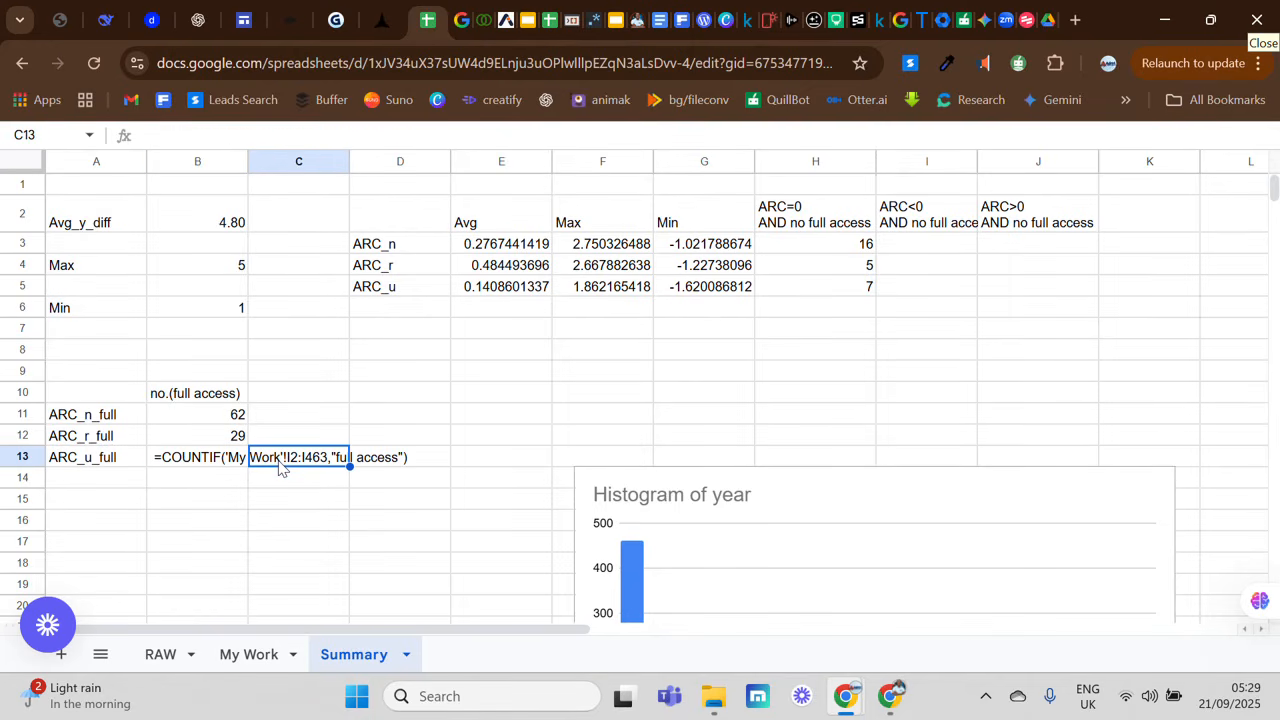
left_click(289, 491)
left_click(222, 466)
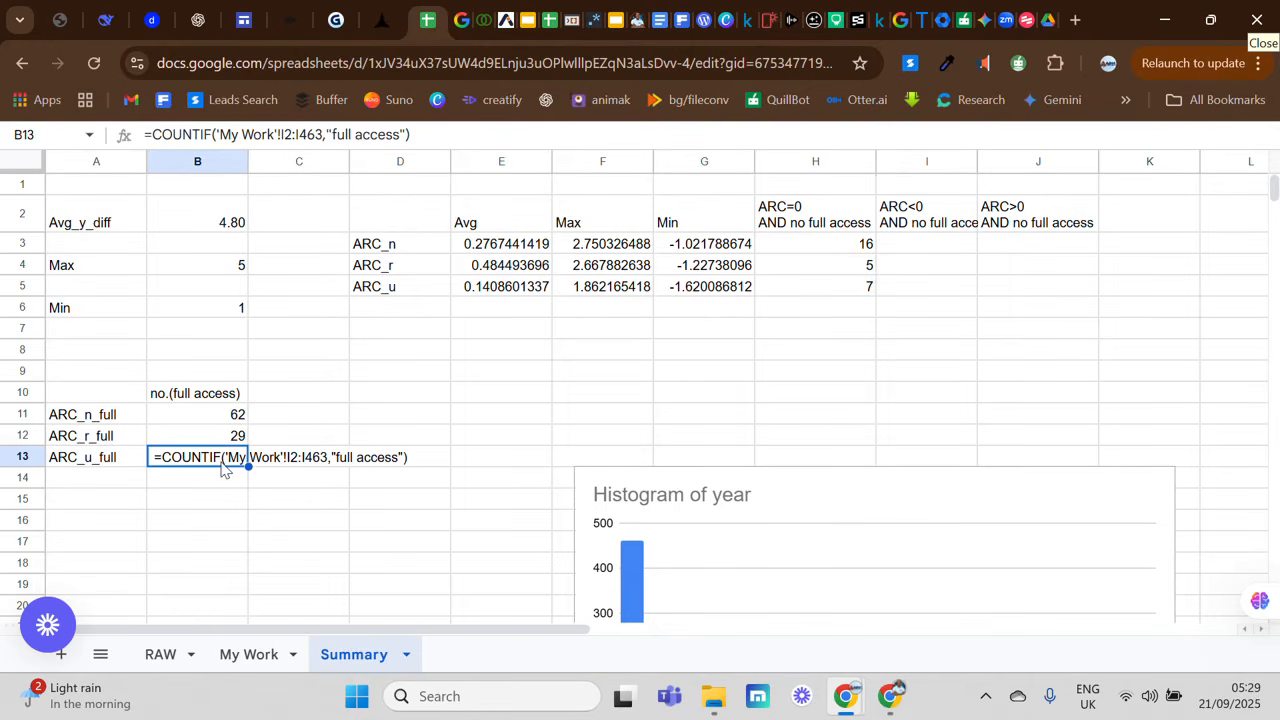
double_click(222, 466)
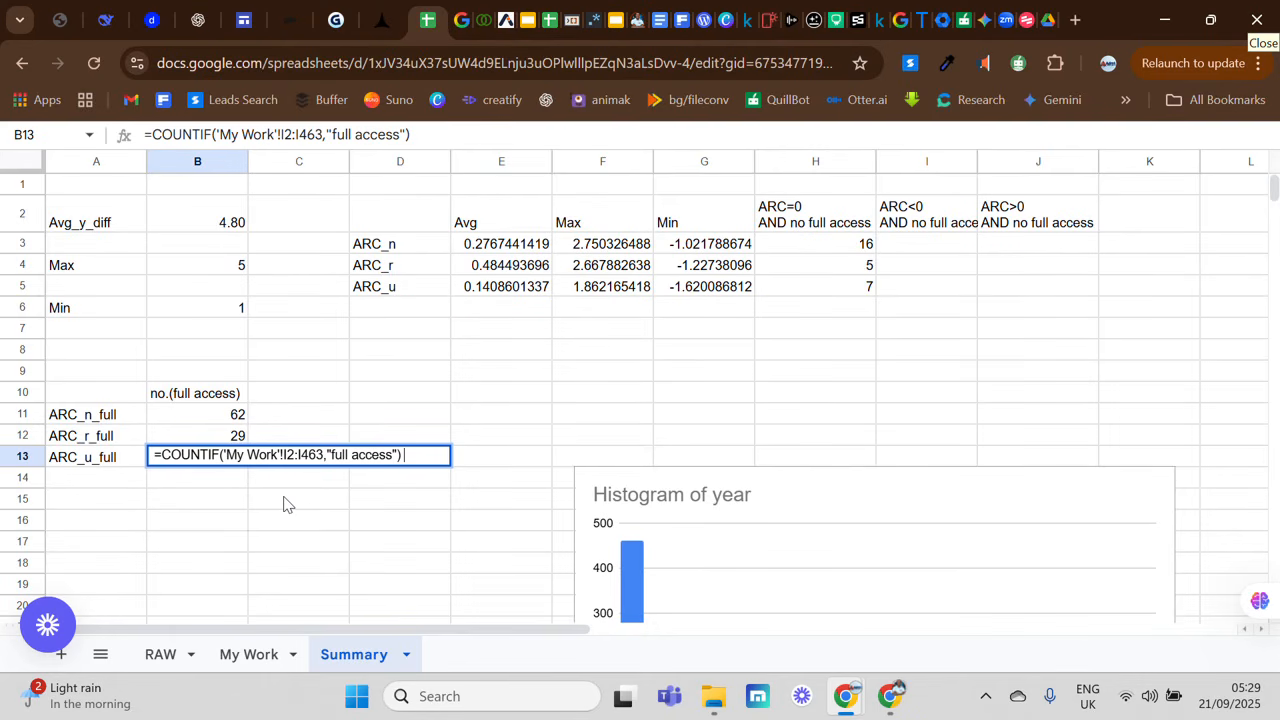
left_click(287, 500)
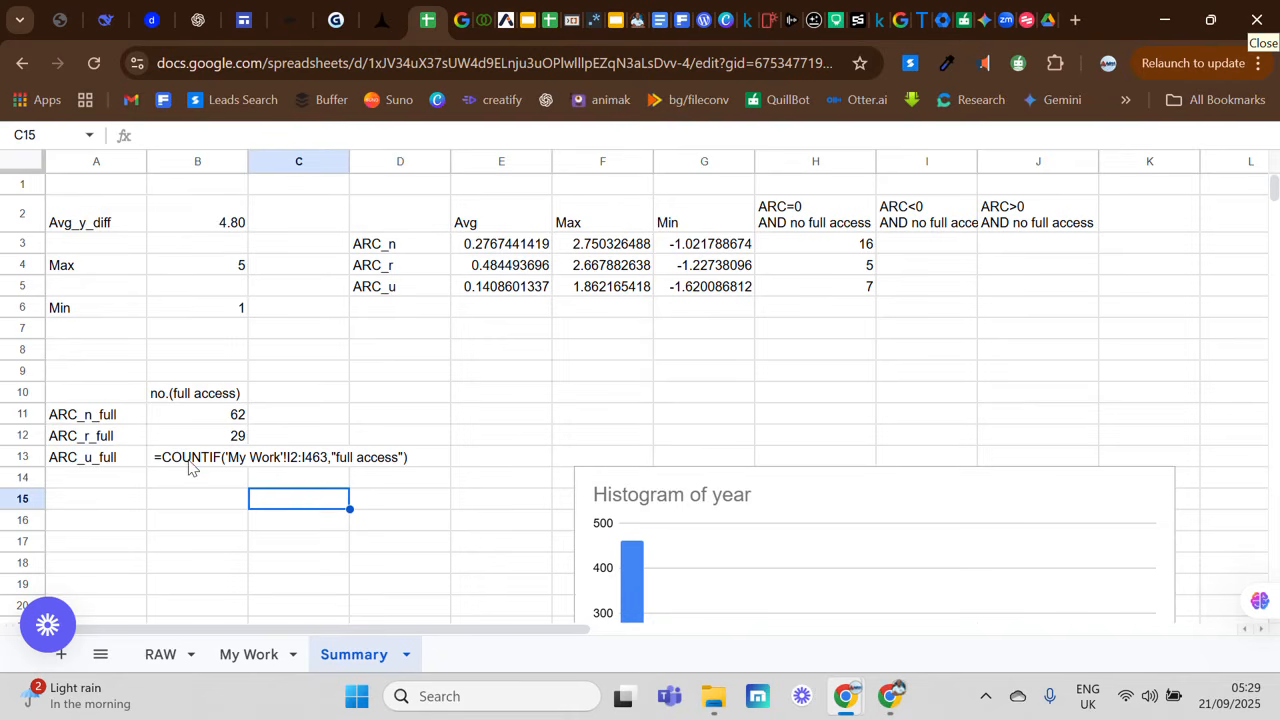
left_click(190, 460)
key("BackSpace")
key("Return")
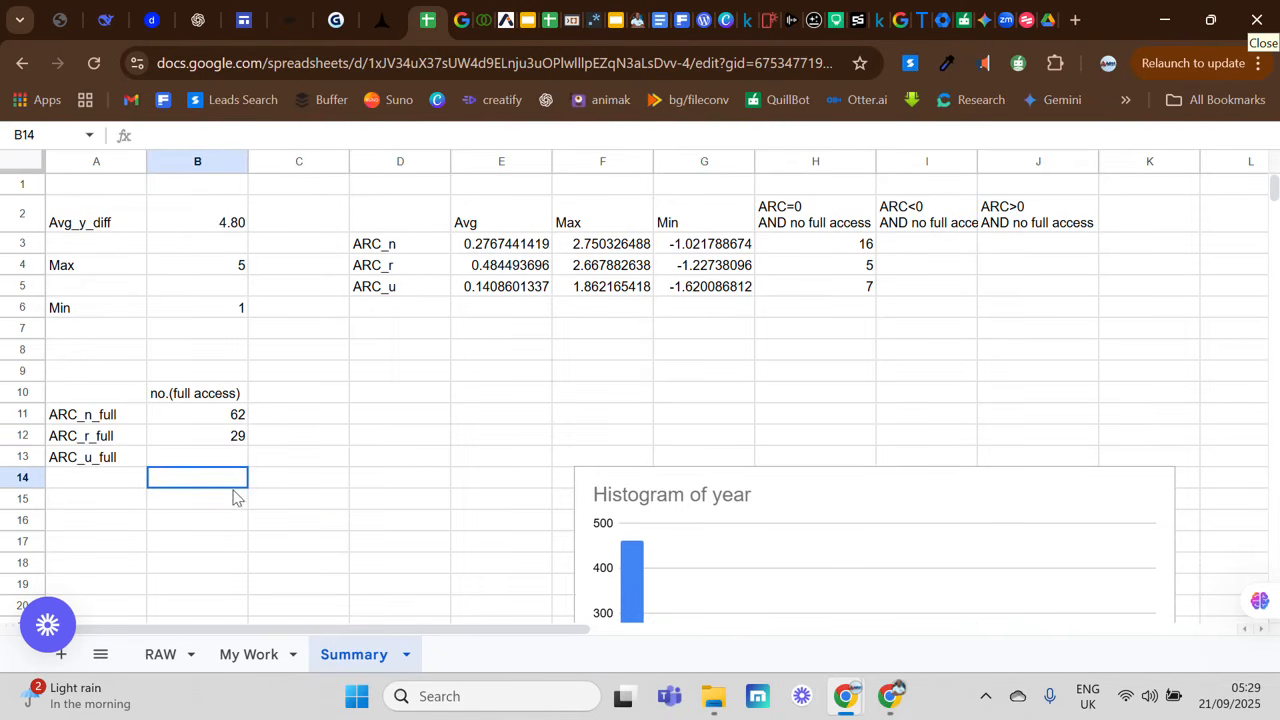
Step: Reuse the copied formula in B13 for ARC_u_full with its range changed to column K: =COUNTIF('My Work'!K2:K463,"full access")
left_click(228, 455)
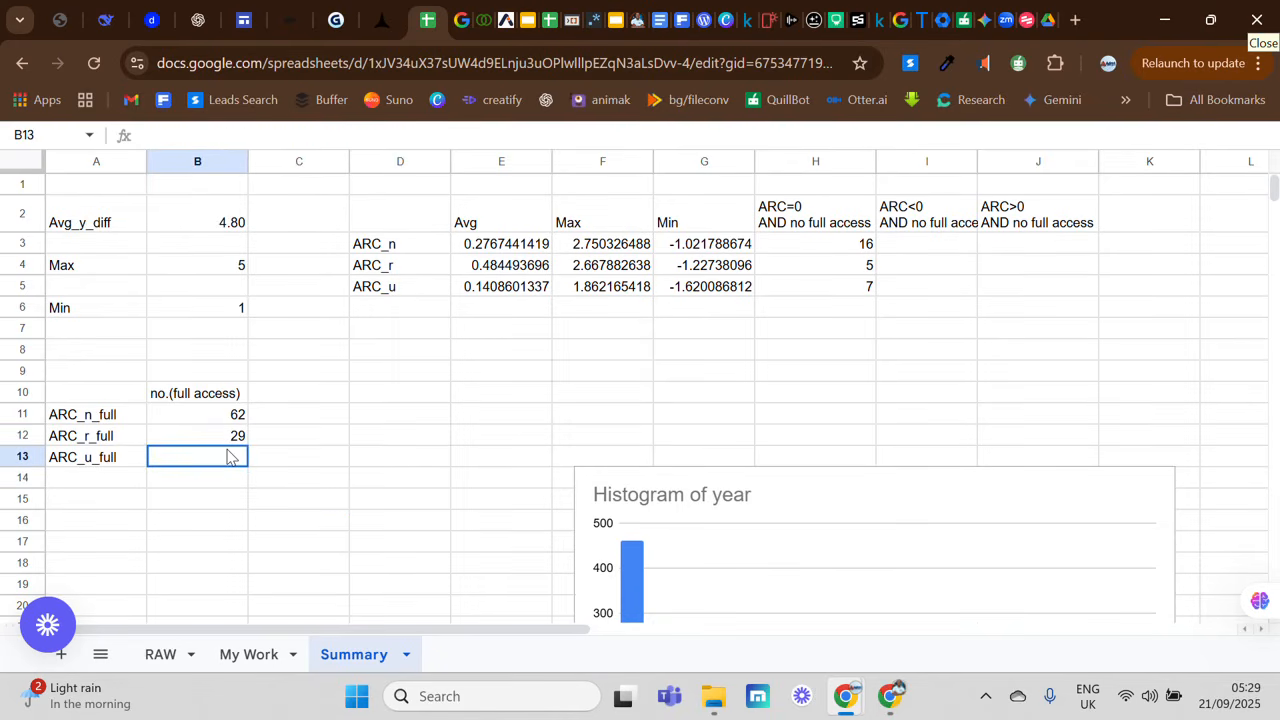
double_click(228, 455)
key("ctrl+v")
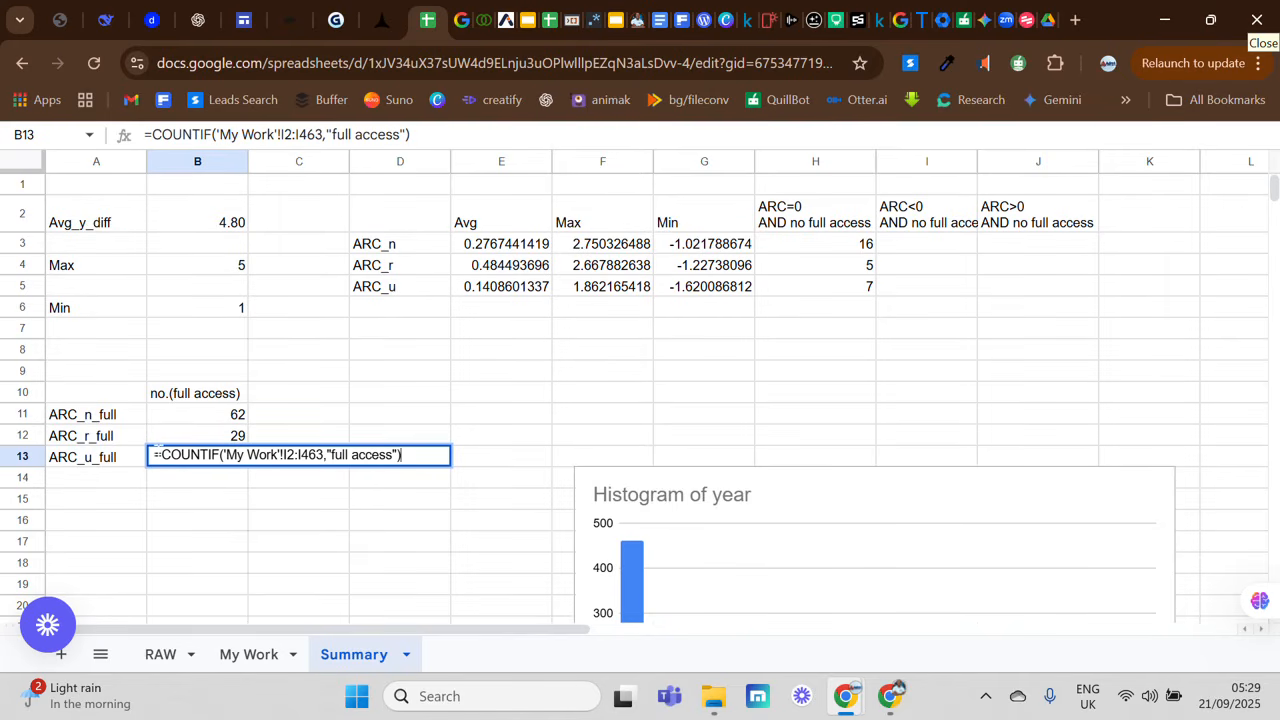
left_click(152, 455)
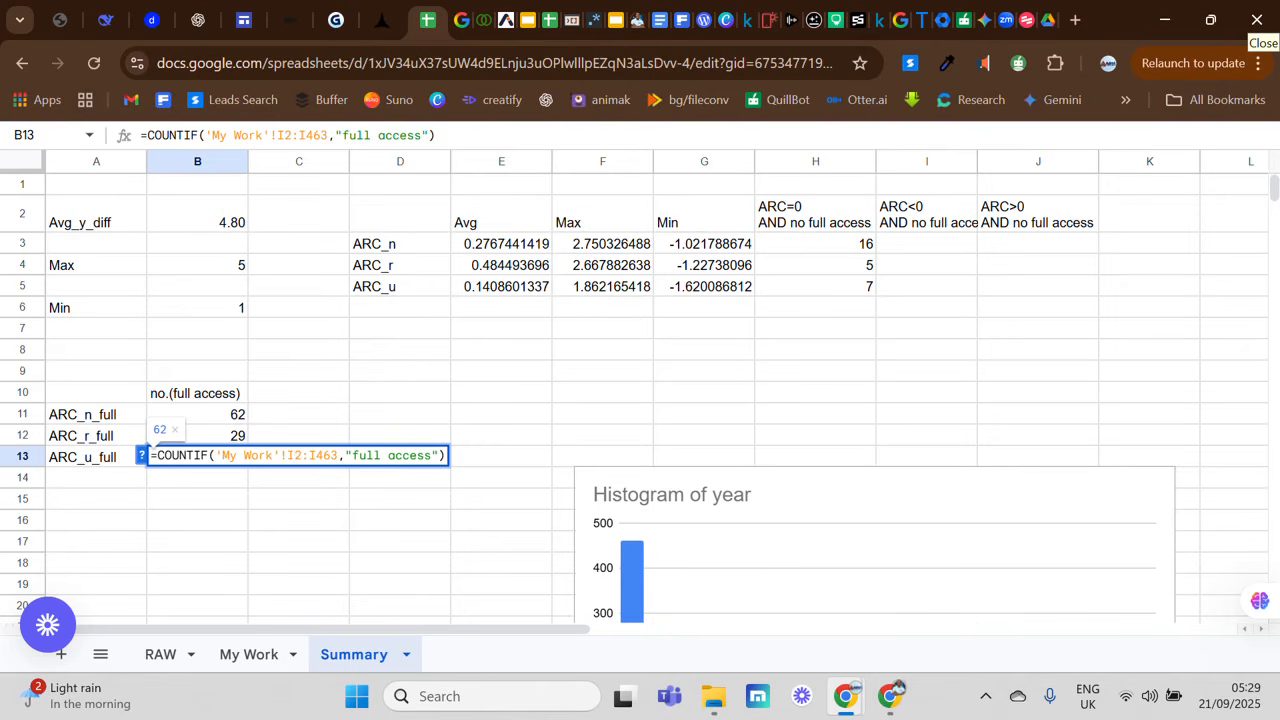
key("BackSpace")
type("K")
left_click(318, 454)
key("BackSpace")
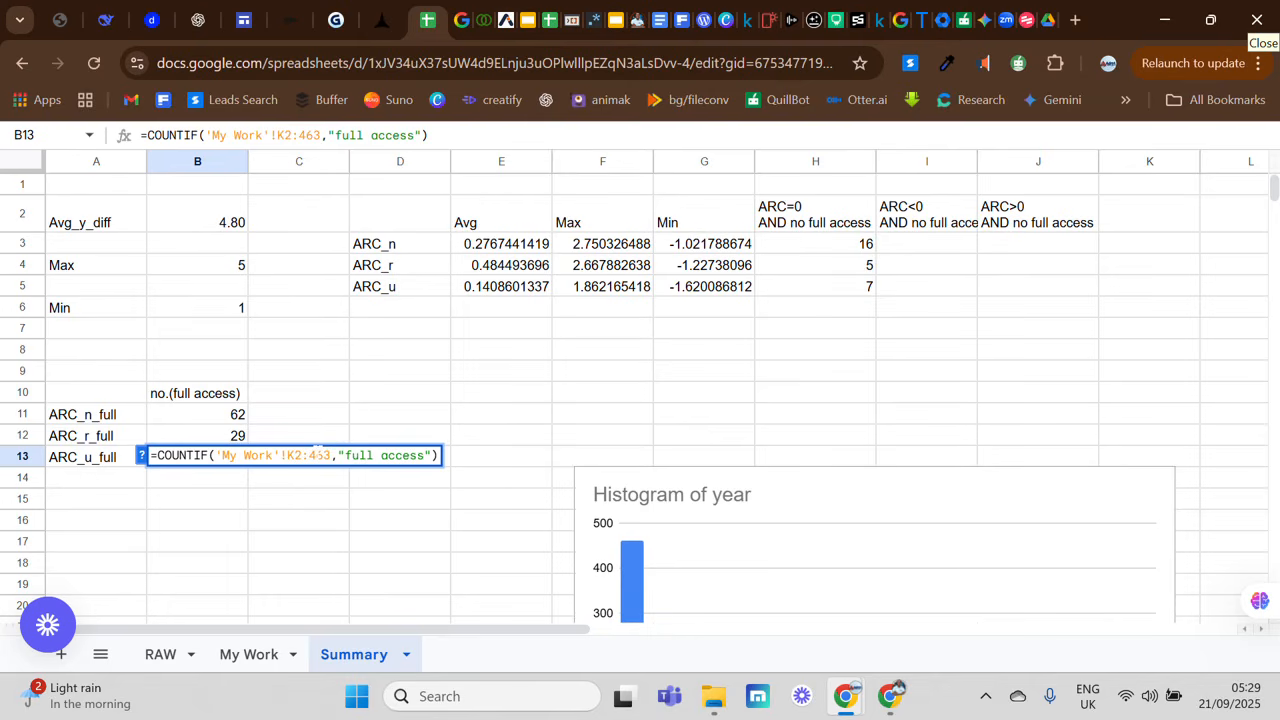
type("K")
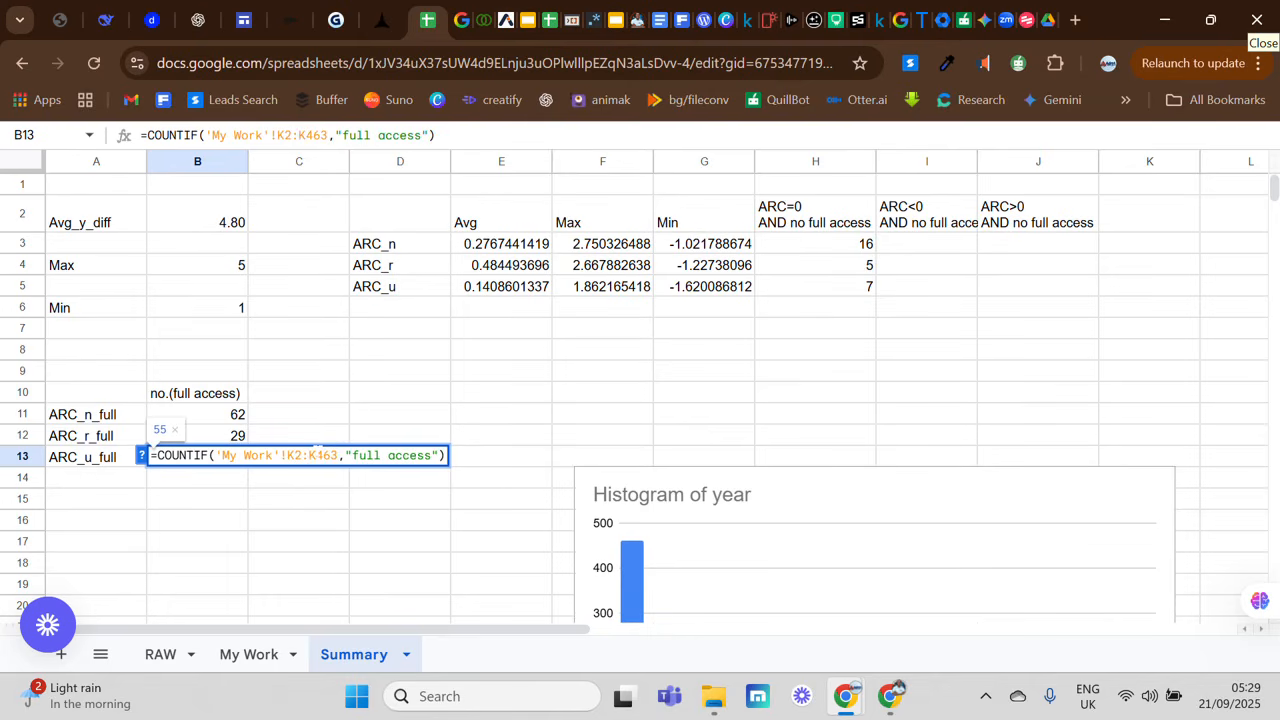
key("Return")
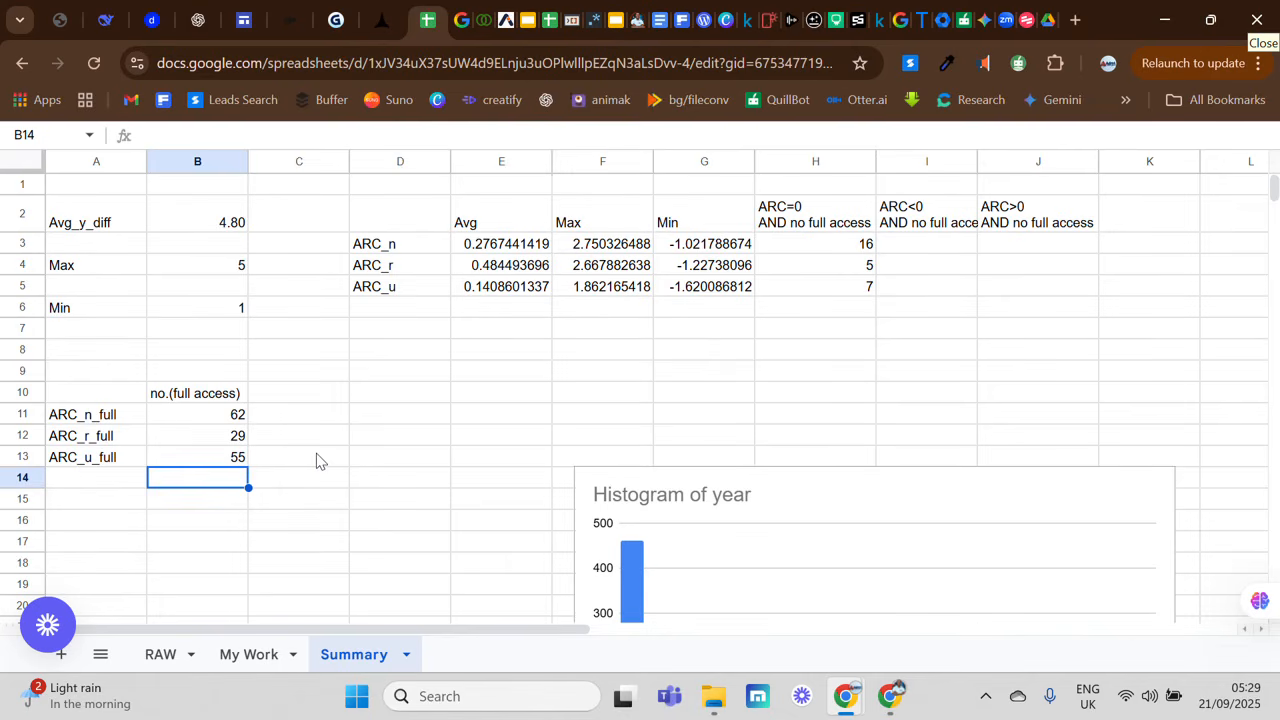
left_click(243, 461)
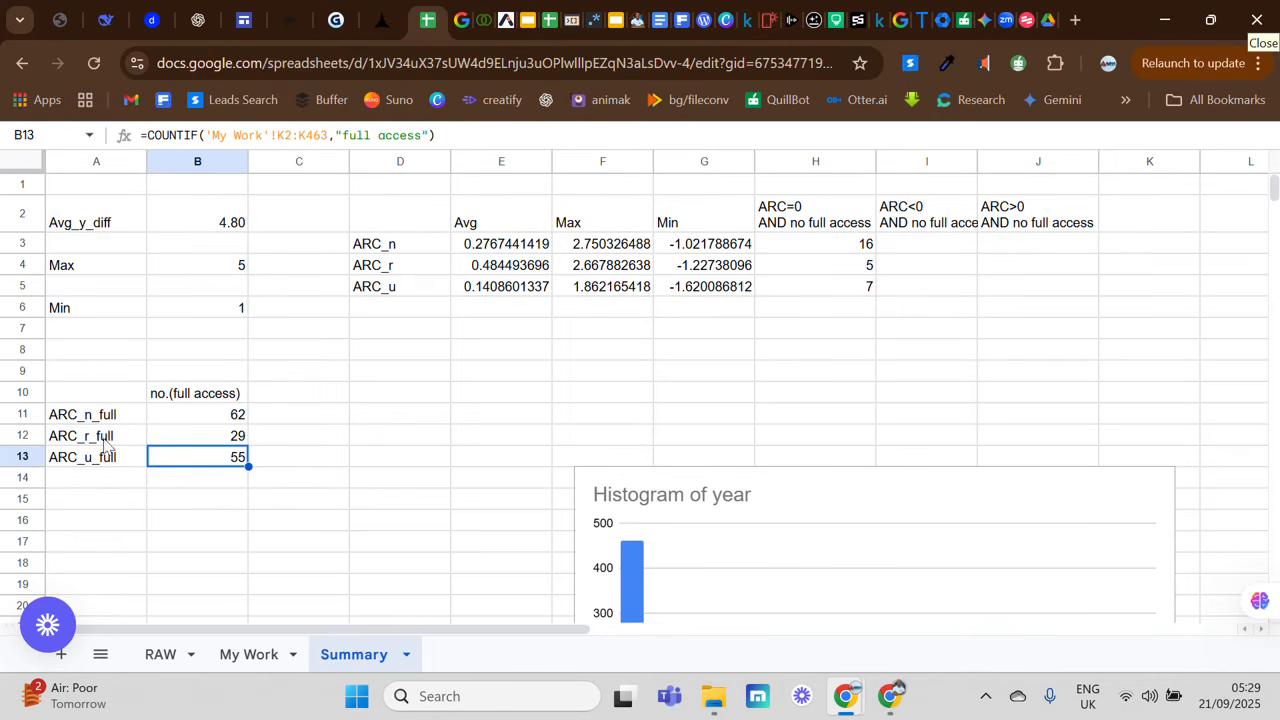
left_click_drag(92, 421, 97, 462)
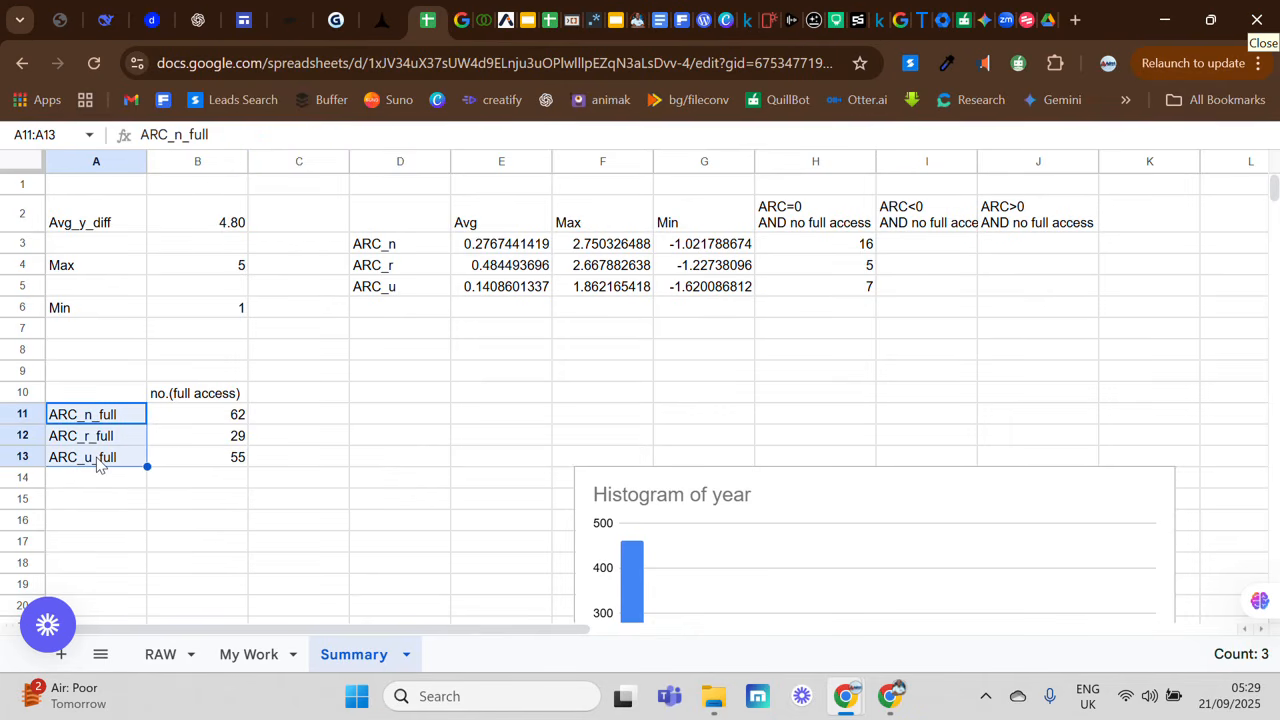
Step: Copy the labels in A11:A13 and paste them transposed into row 15, starting at B15
key("ctrl+c")
left_click(181, 500)
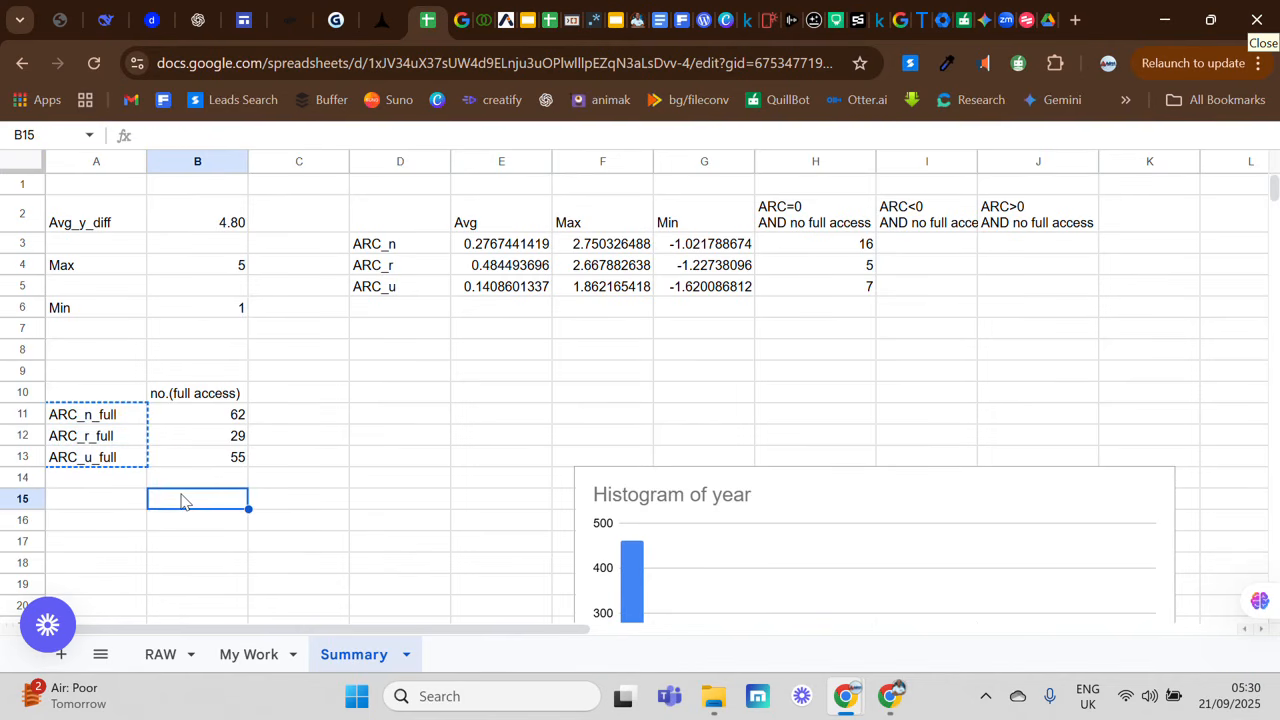
right_click(181, 500)
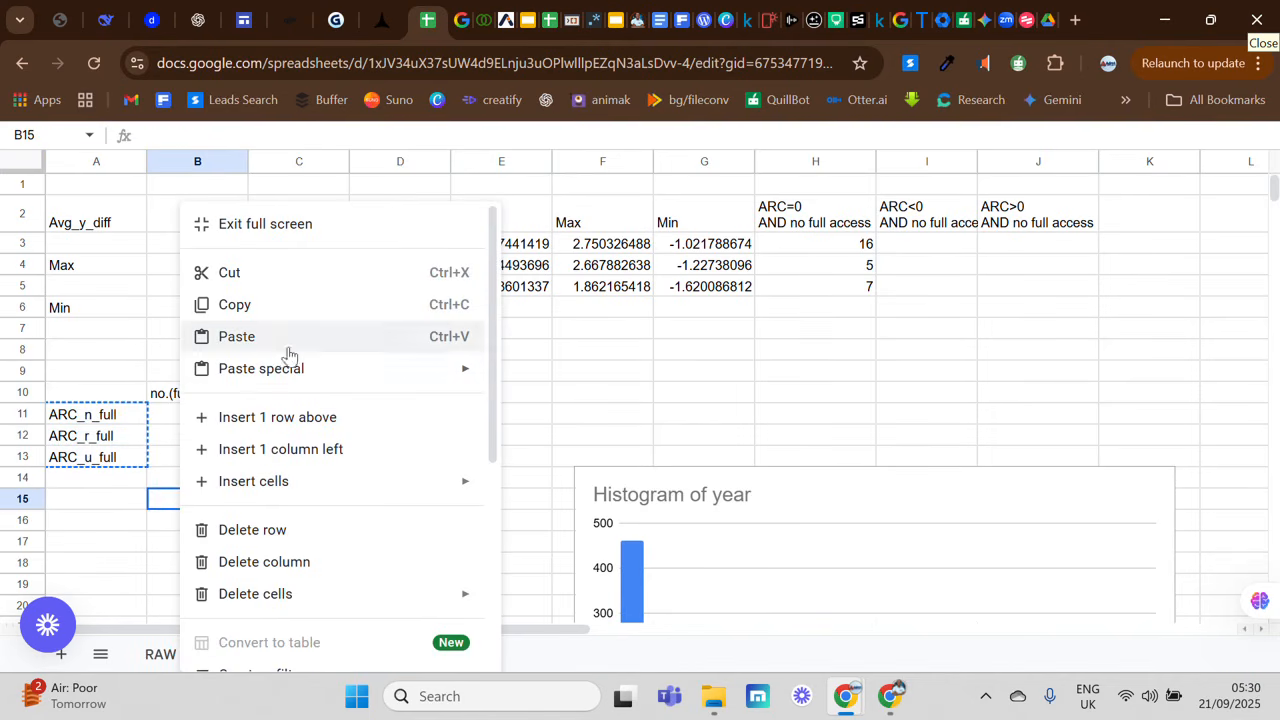
mouse_move(312, 372)
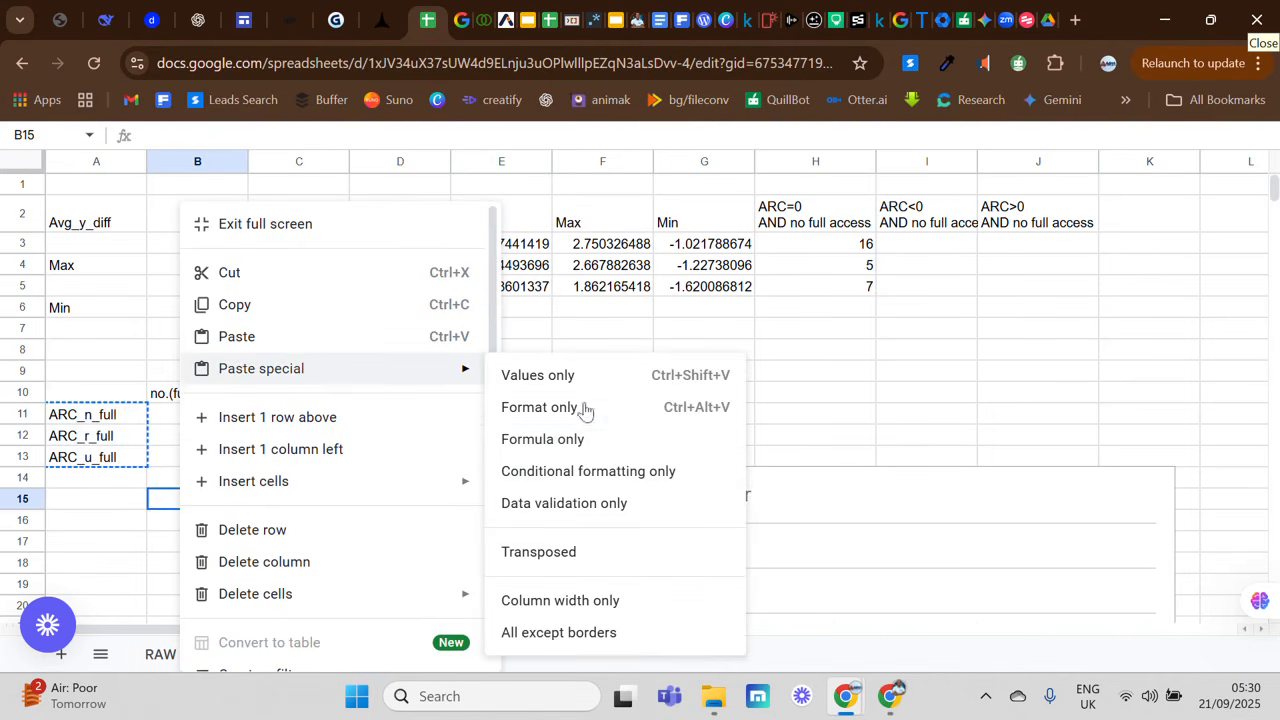
left_click(583, 560)
left_click(368, 545)
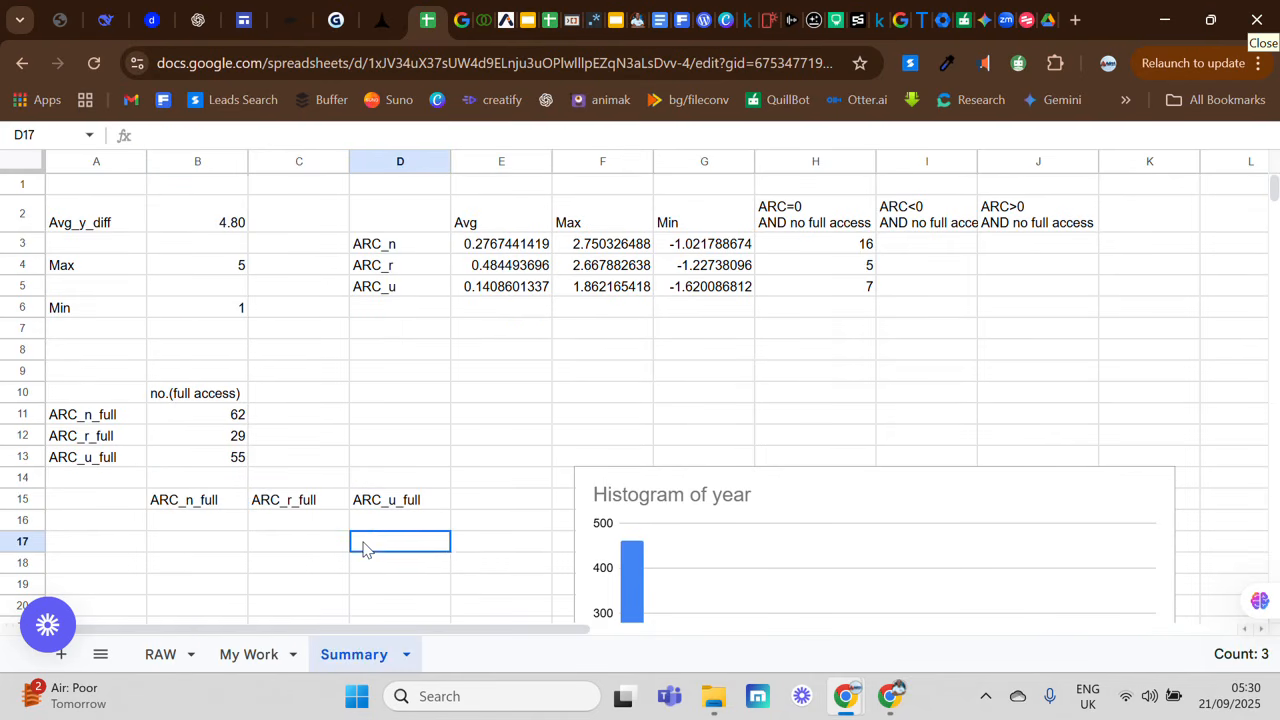
Step: Copy the full text of the COUNTIF formula in B11 for reuse under the transposed ARC_n_full heading
left_click(203, 523)
key("Return")
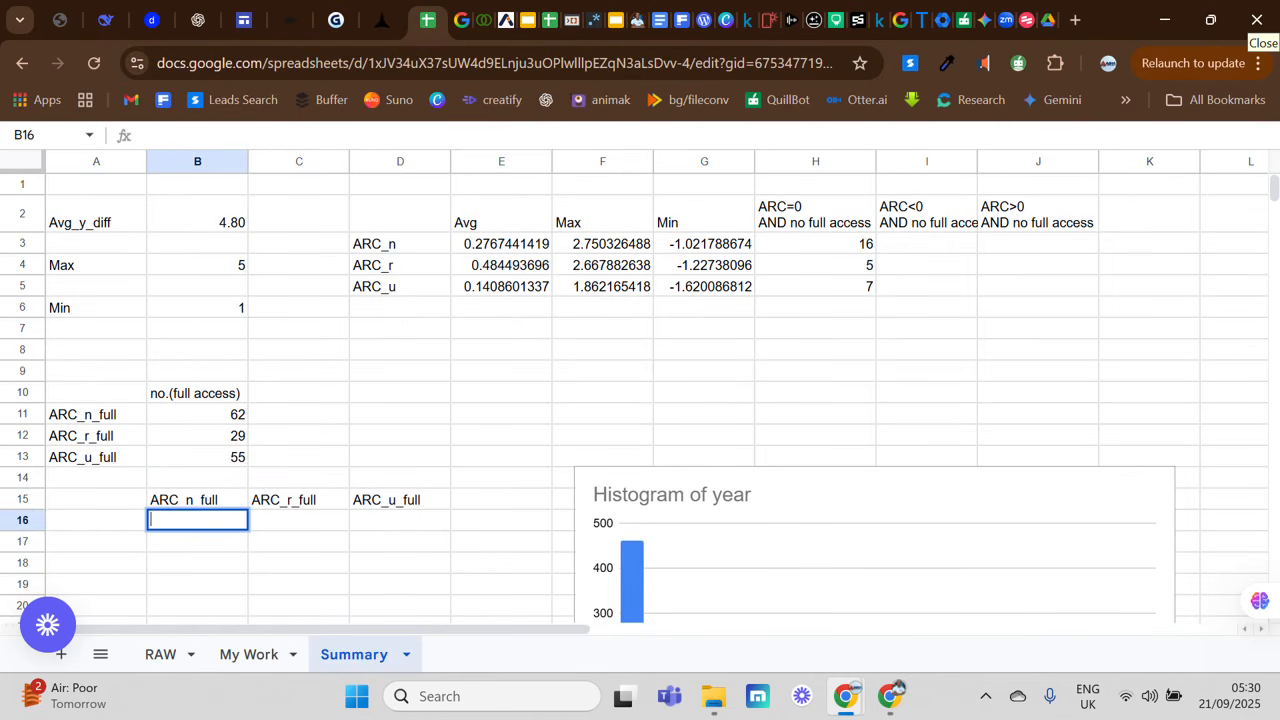
left_click(190, 415)
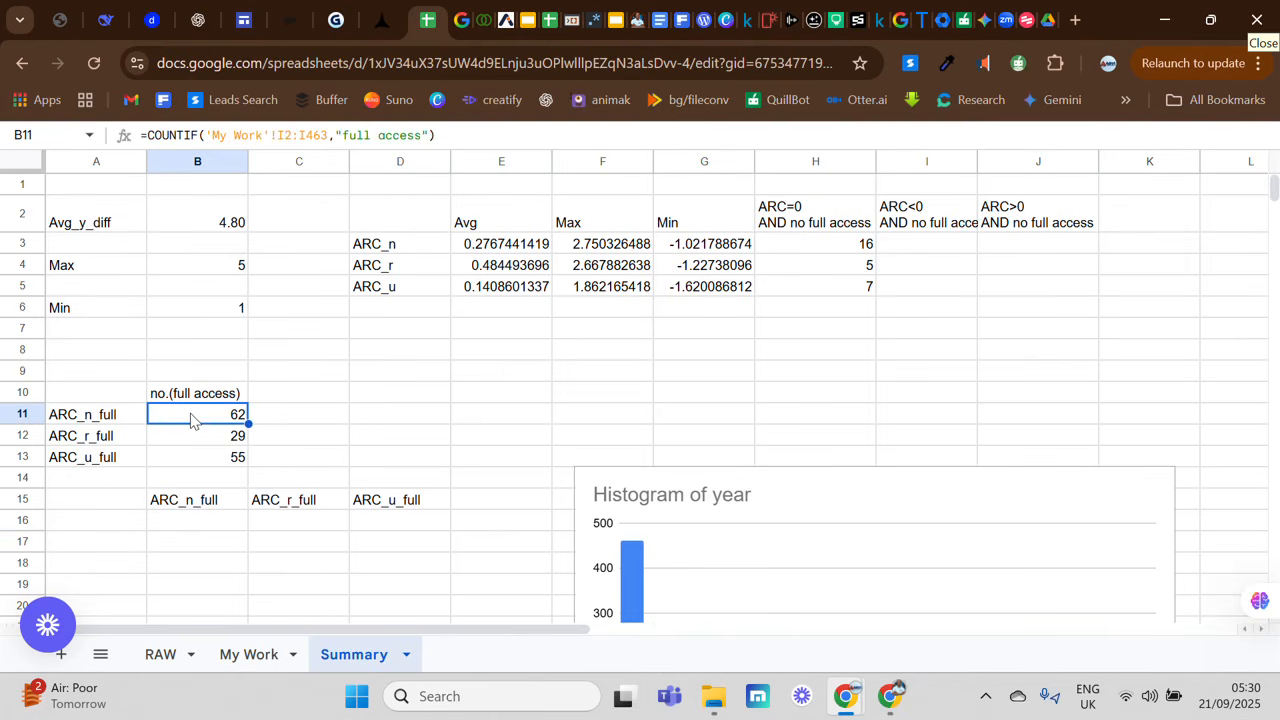
double_click(192, 419)
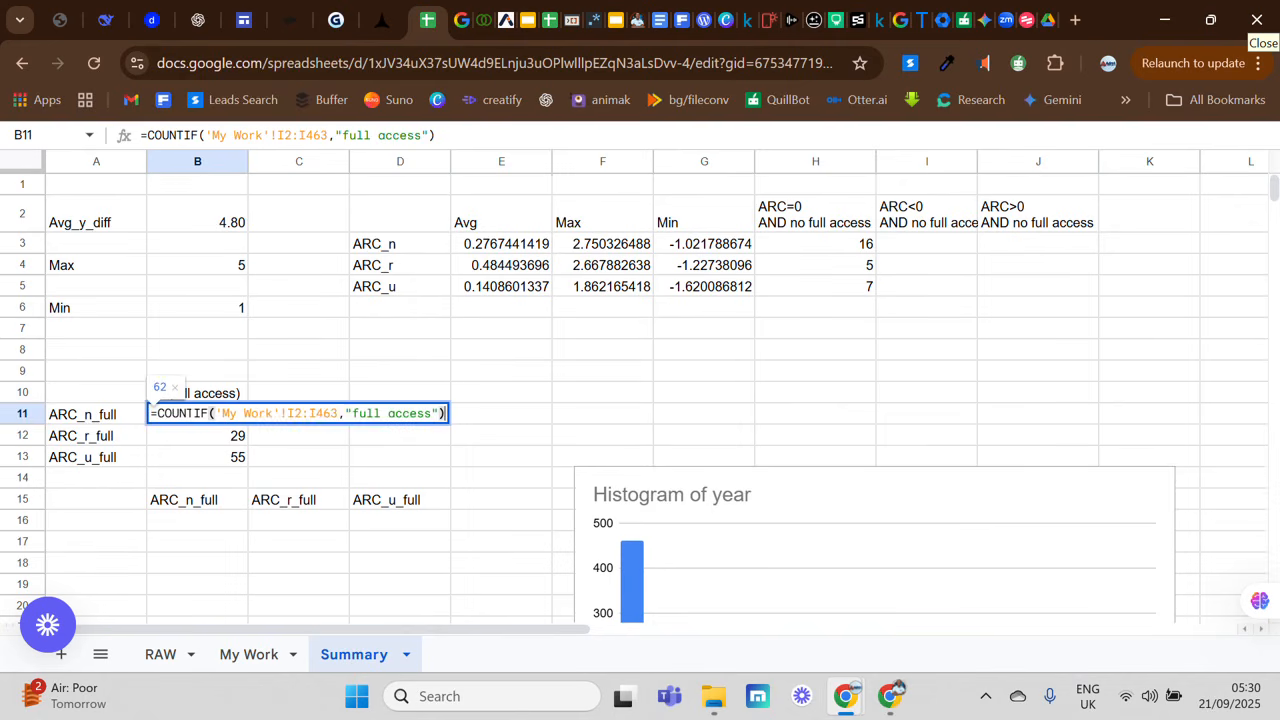
key("ctrl+a")
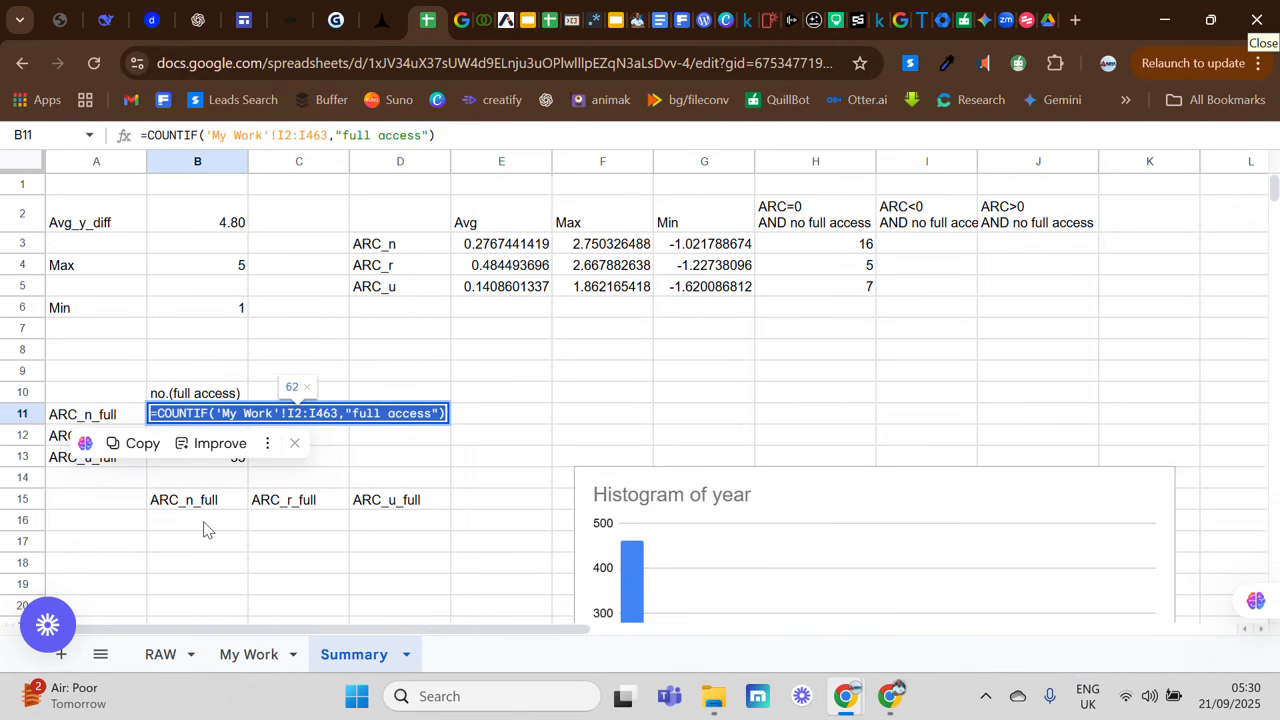
Step: Paste =COUNTIF('My Work'!I2:I463,"full access") into B16 and fill it across through D16
double_click(205, 521)
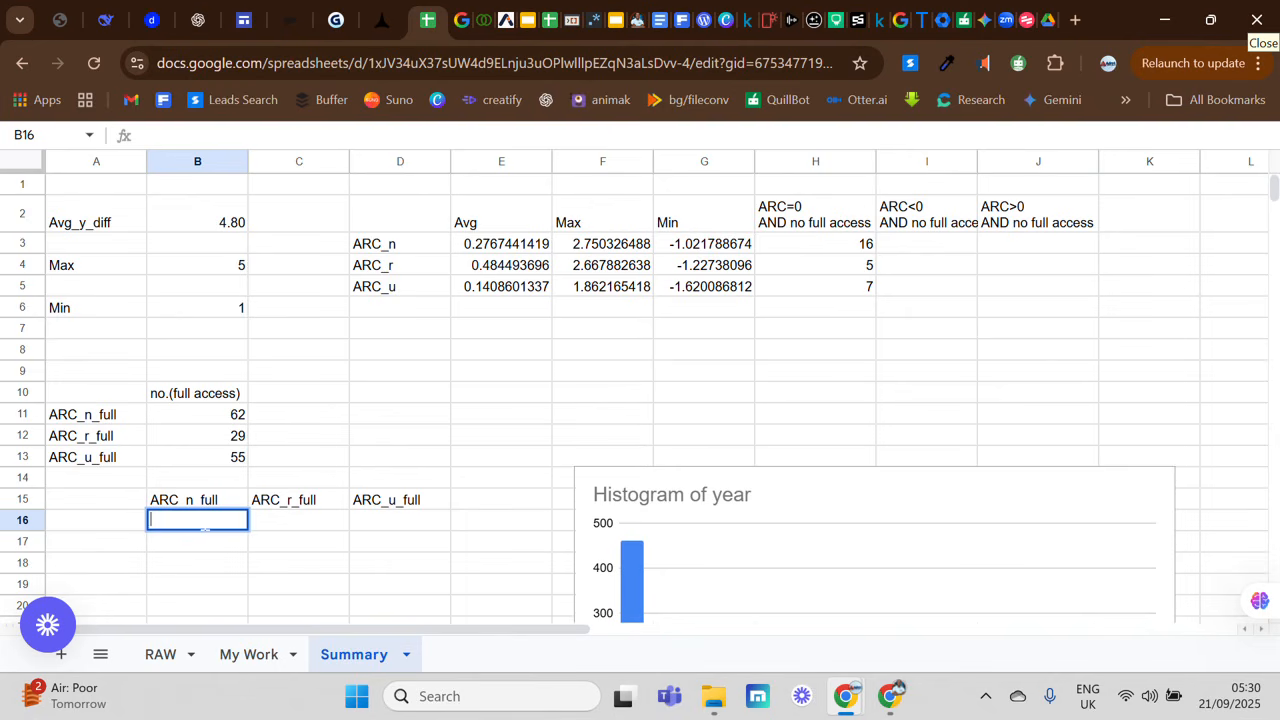
key("ctrl+v")
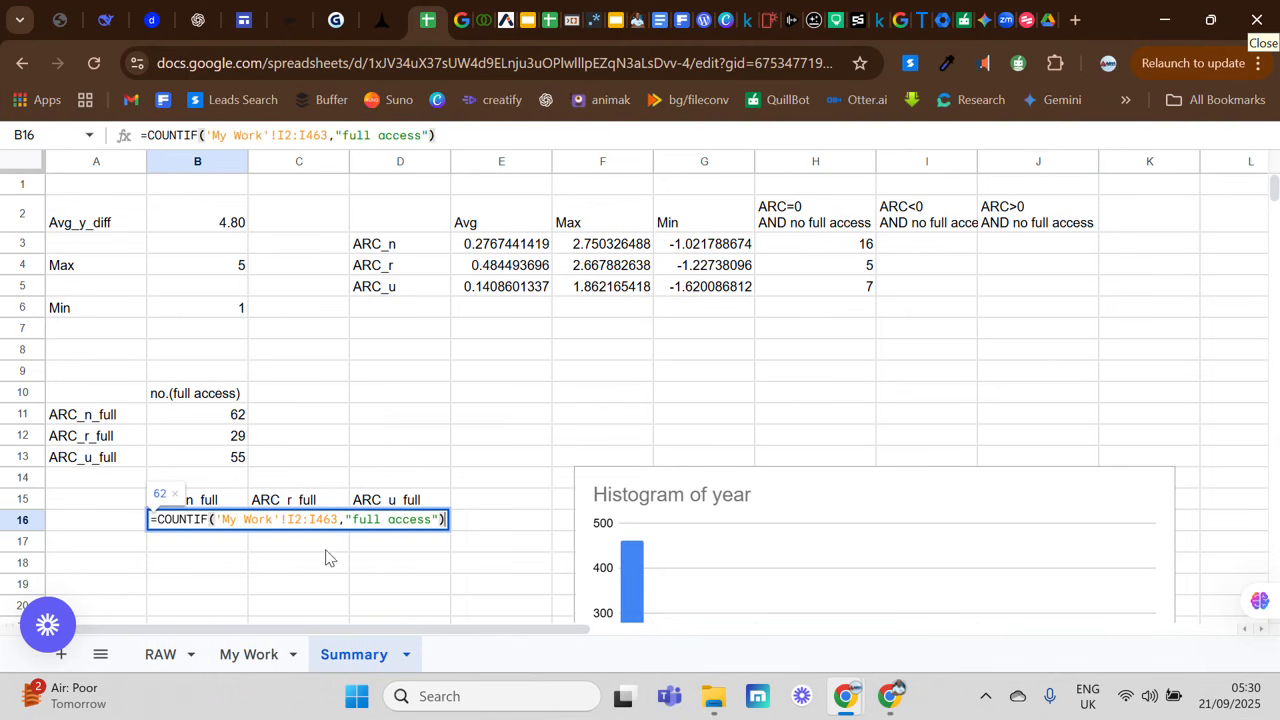
left_click(327, 548)
left_click(229, 530)
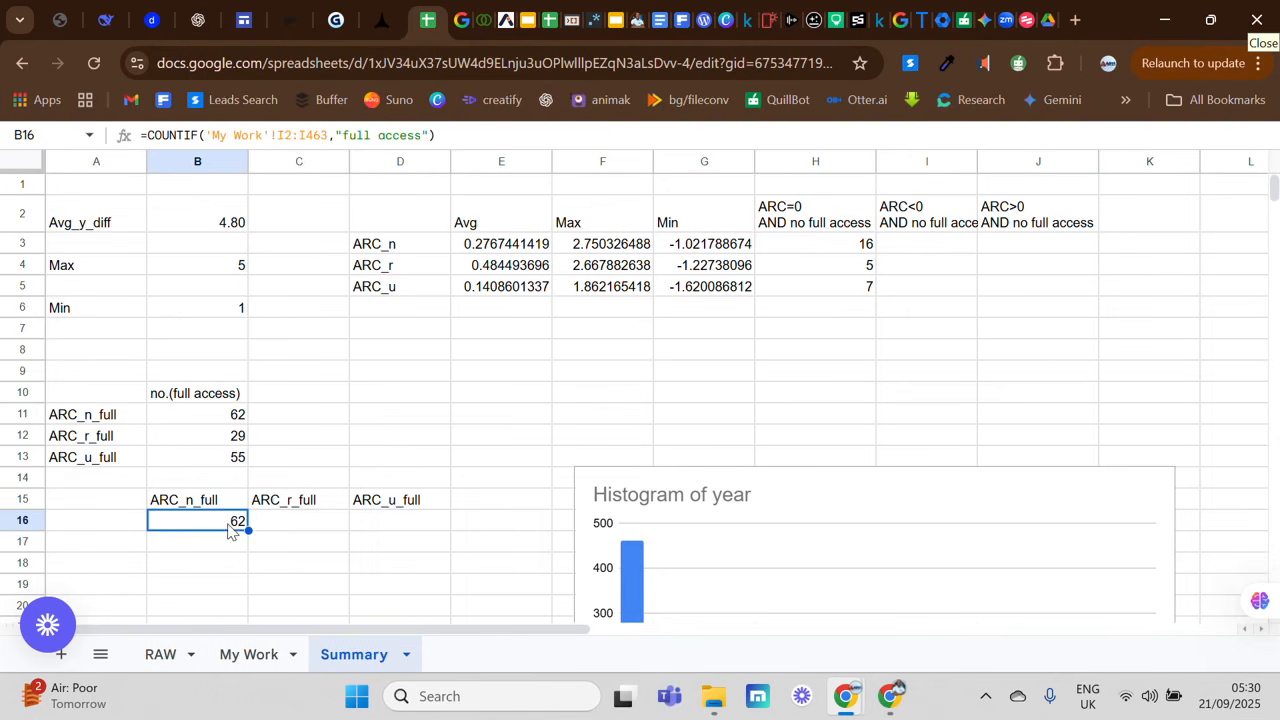
left_click_drag(248, 530, 380, 532)
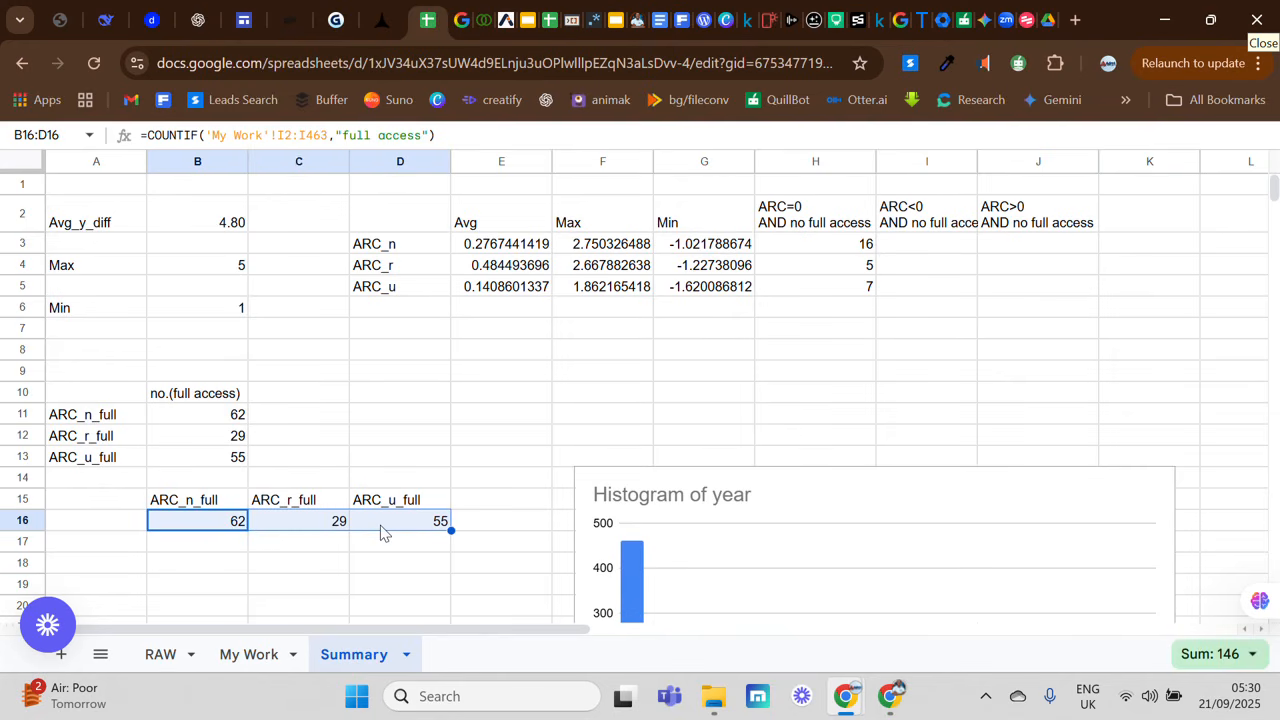